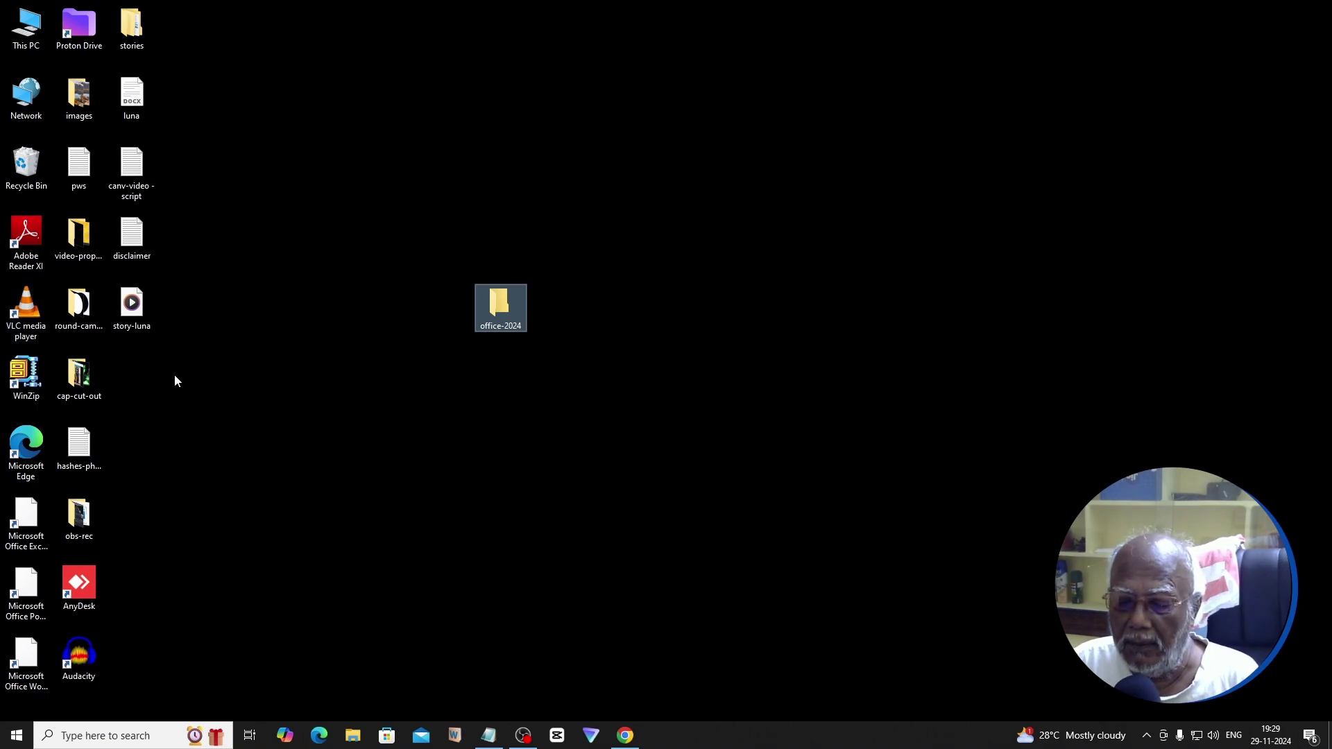
Switch to Chrome, search Google for "office deployment tool" in a new tab and open Microsoft's official download page for it.
{"action": "left_click", "coordinate": [625, 734]}
{"action": "left_click", "coordinate": [367, 14]}
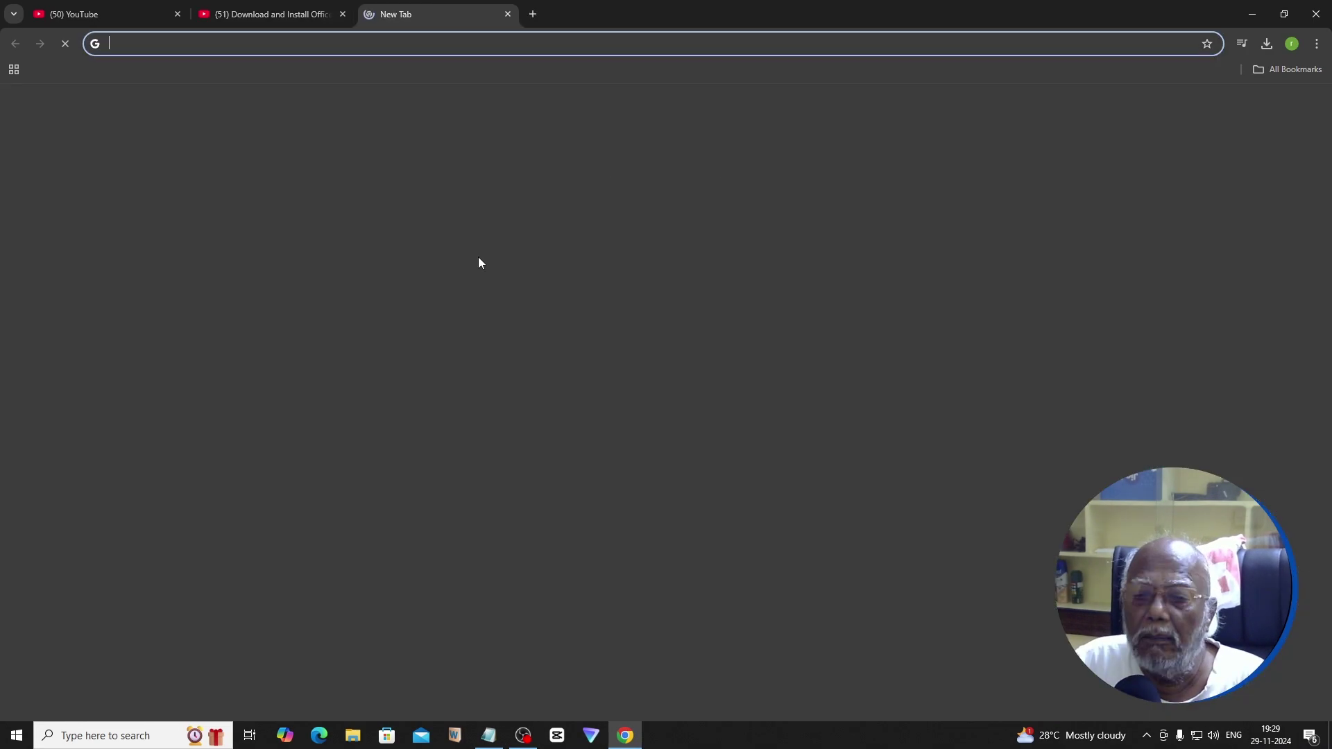
{"action": "left_click", "coordinate": [481, 277]}
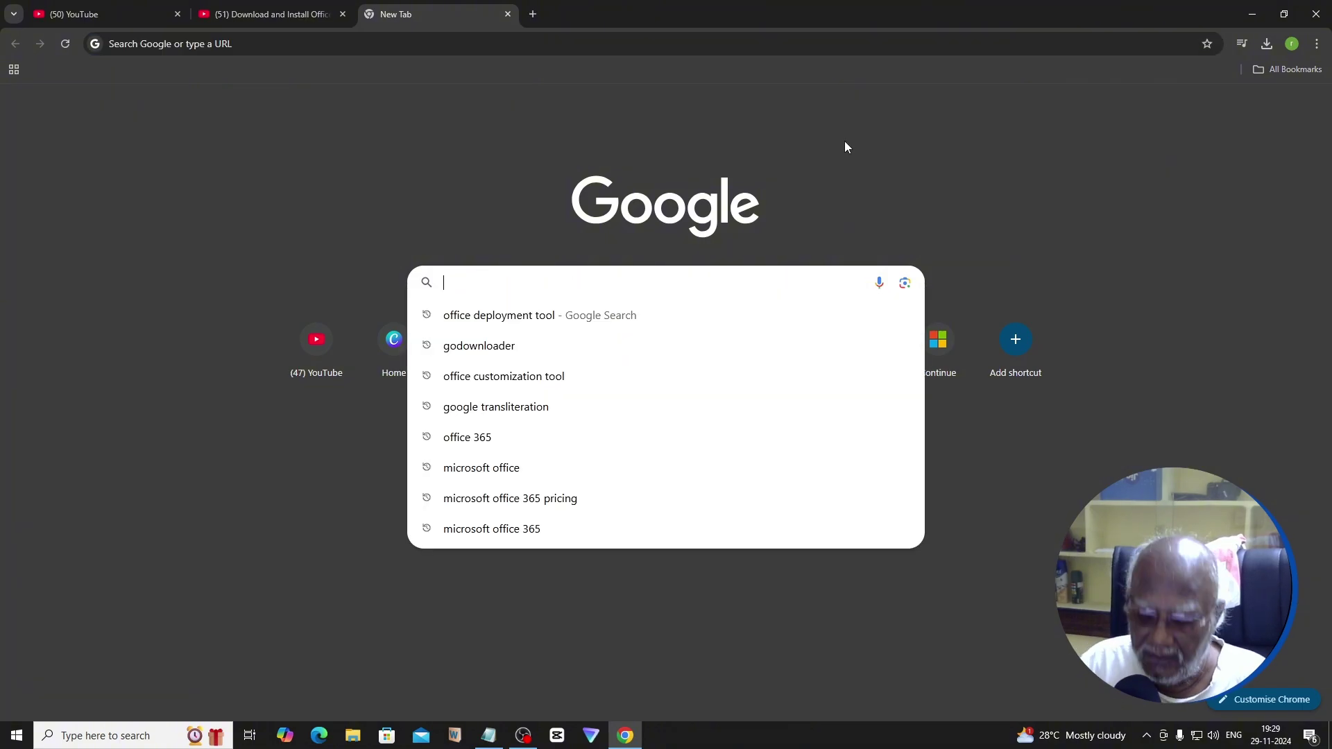
{"action": "left_click", "coordinate": [499, 316]}
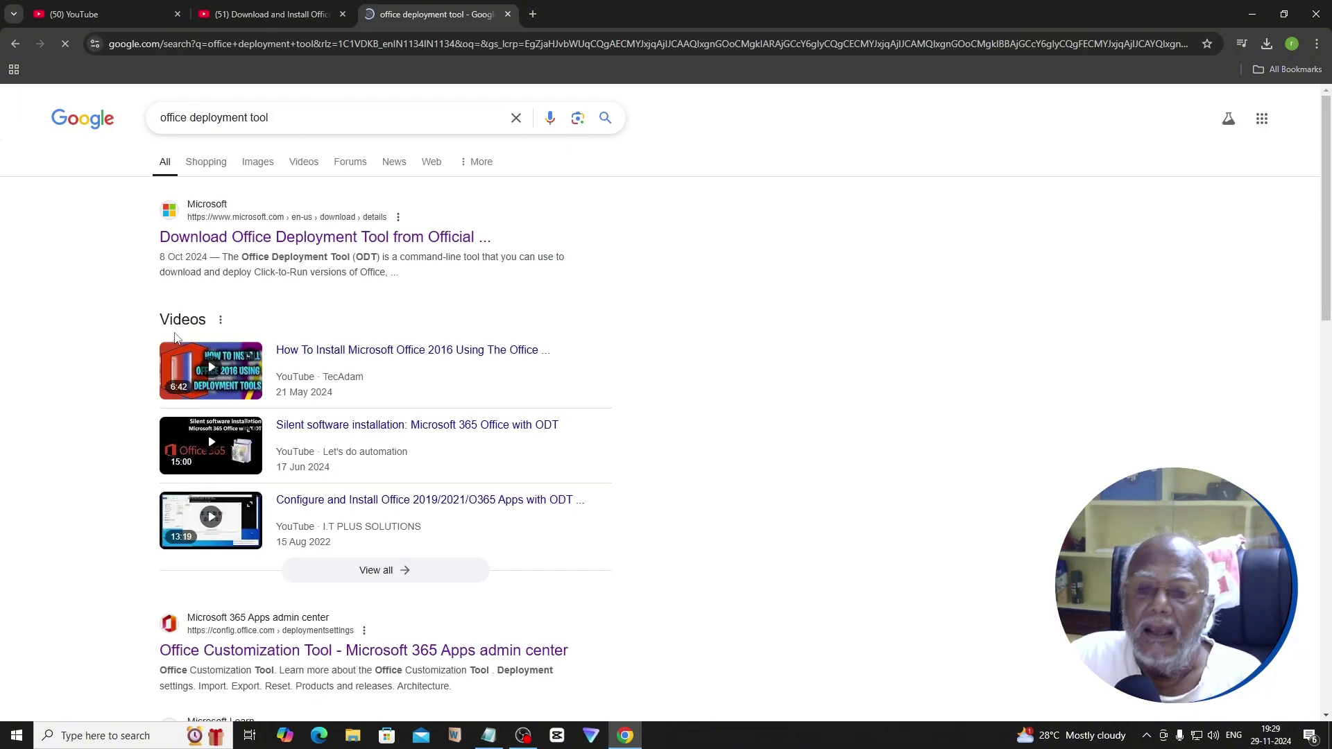
{"action": "left_click", "coordinate": [329, 240]}
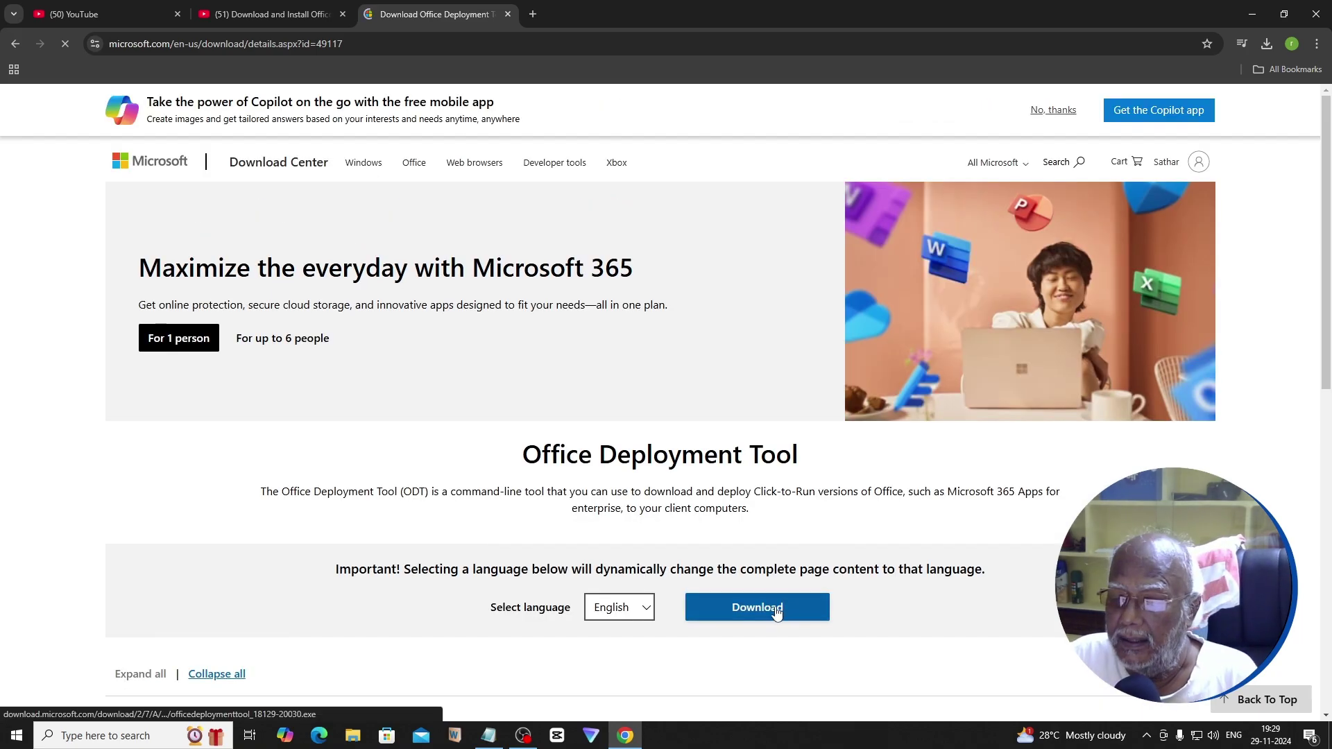
Download the English Office Deployment Tool and run the newly downloaded officedeploymenttool_18129-20030.exe file.
{"action": "left_click", "coordinate": [775, 607]}
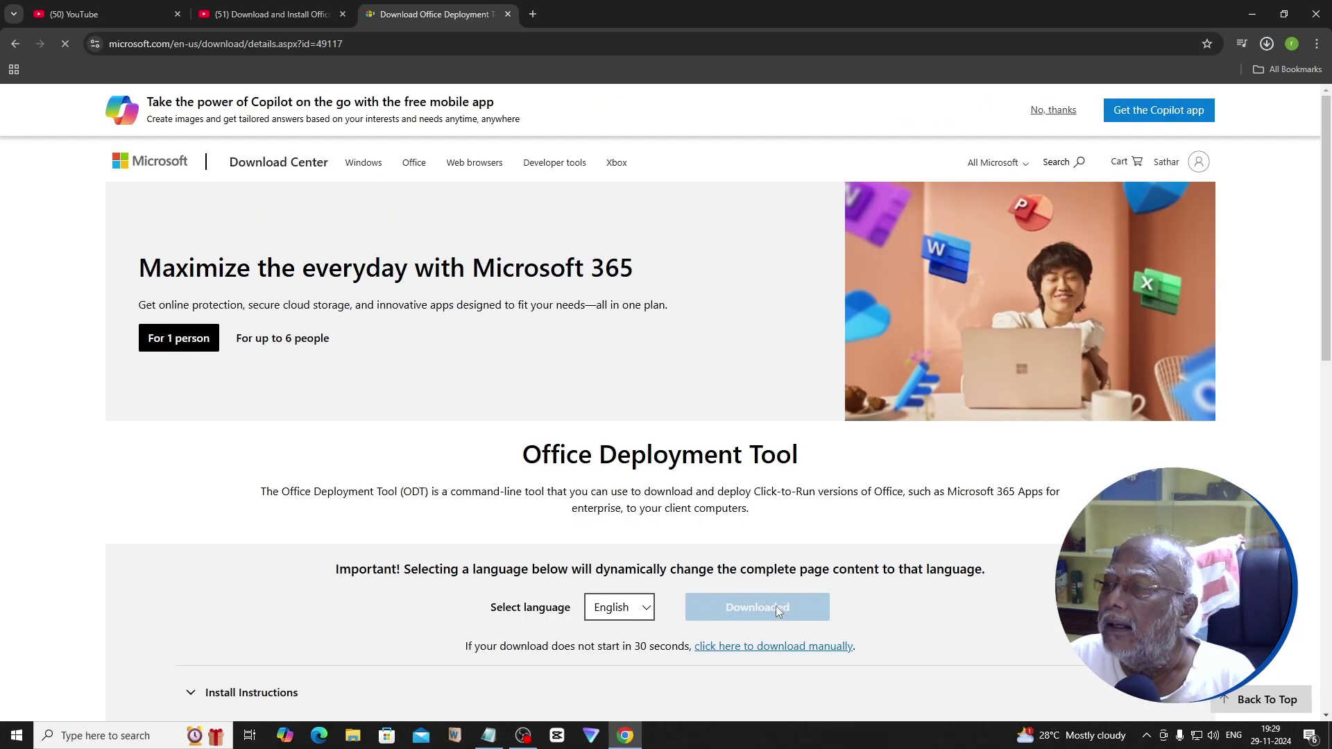
{"action": "left_click", "coordinate": [1265, 48]}
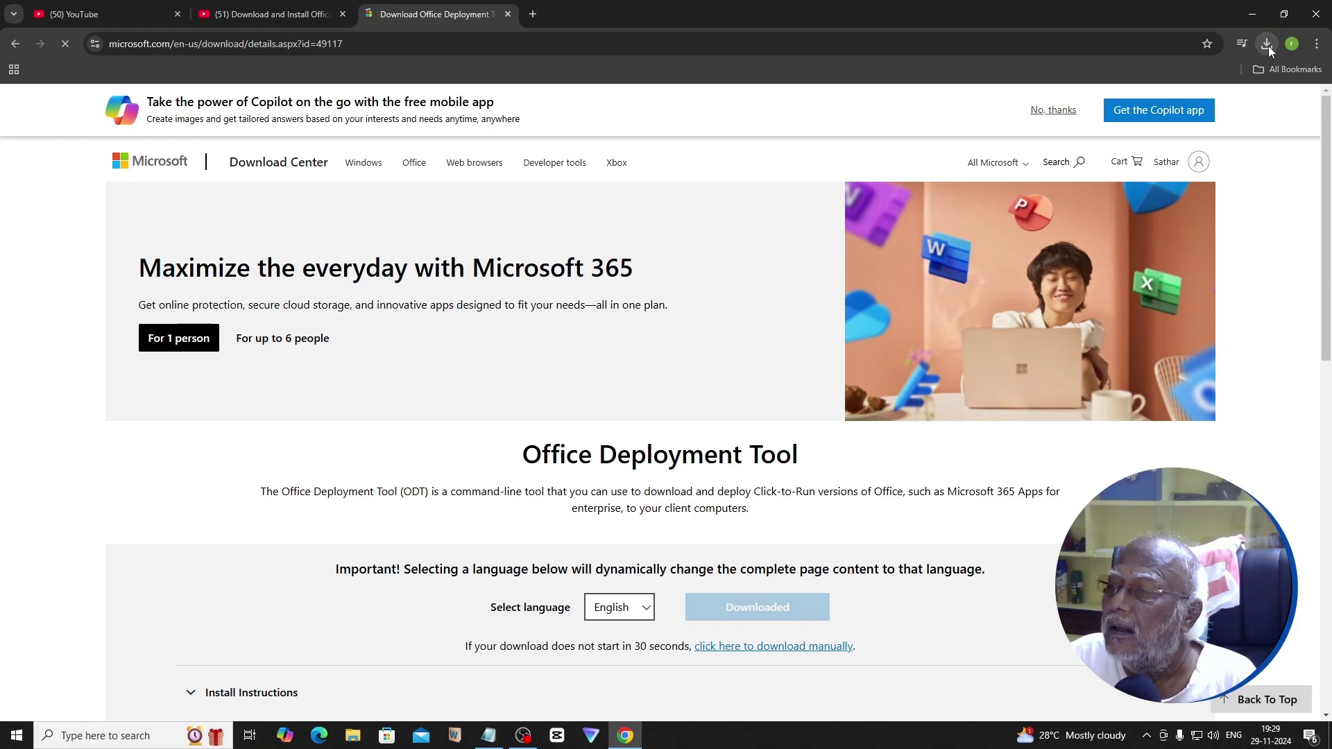
{"action": "left_click", "coordinate": [1268, 45]}
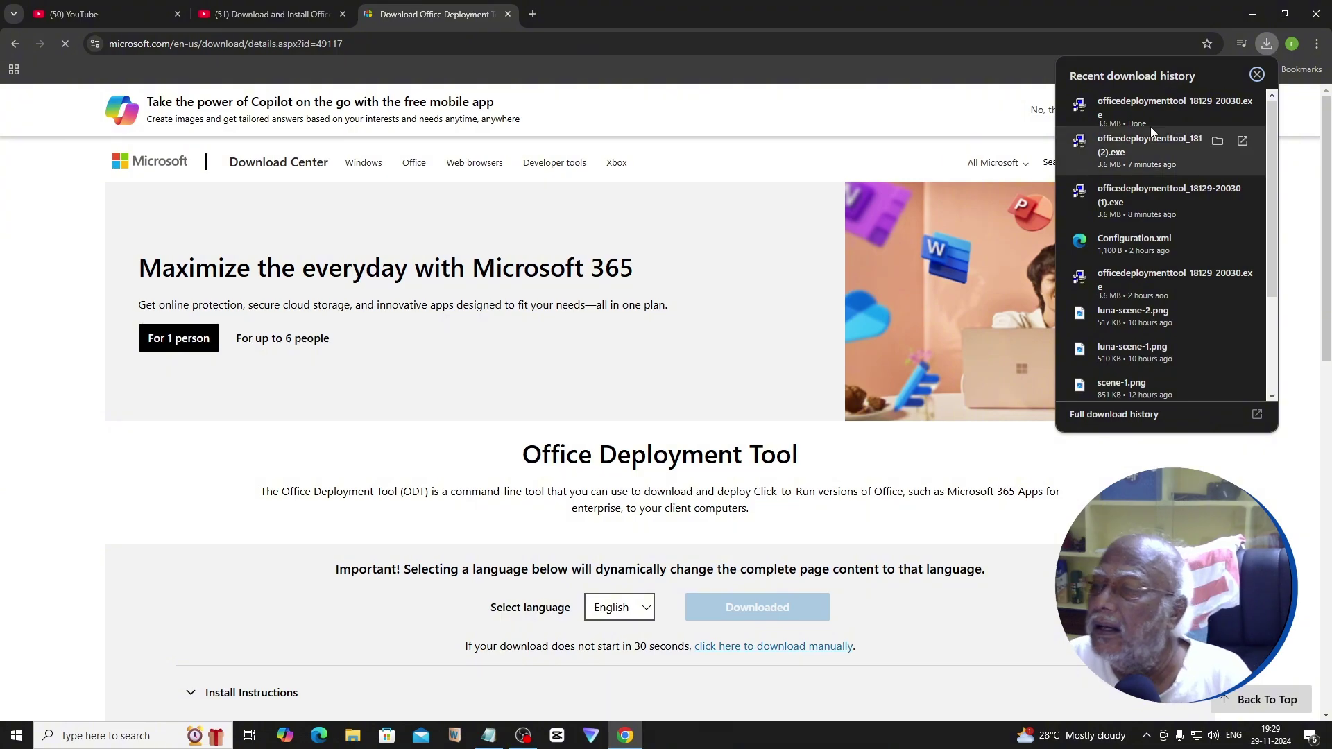
{"action": "mouse_move", "coordinate": [1133, 102]}
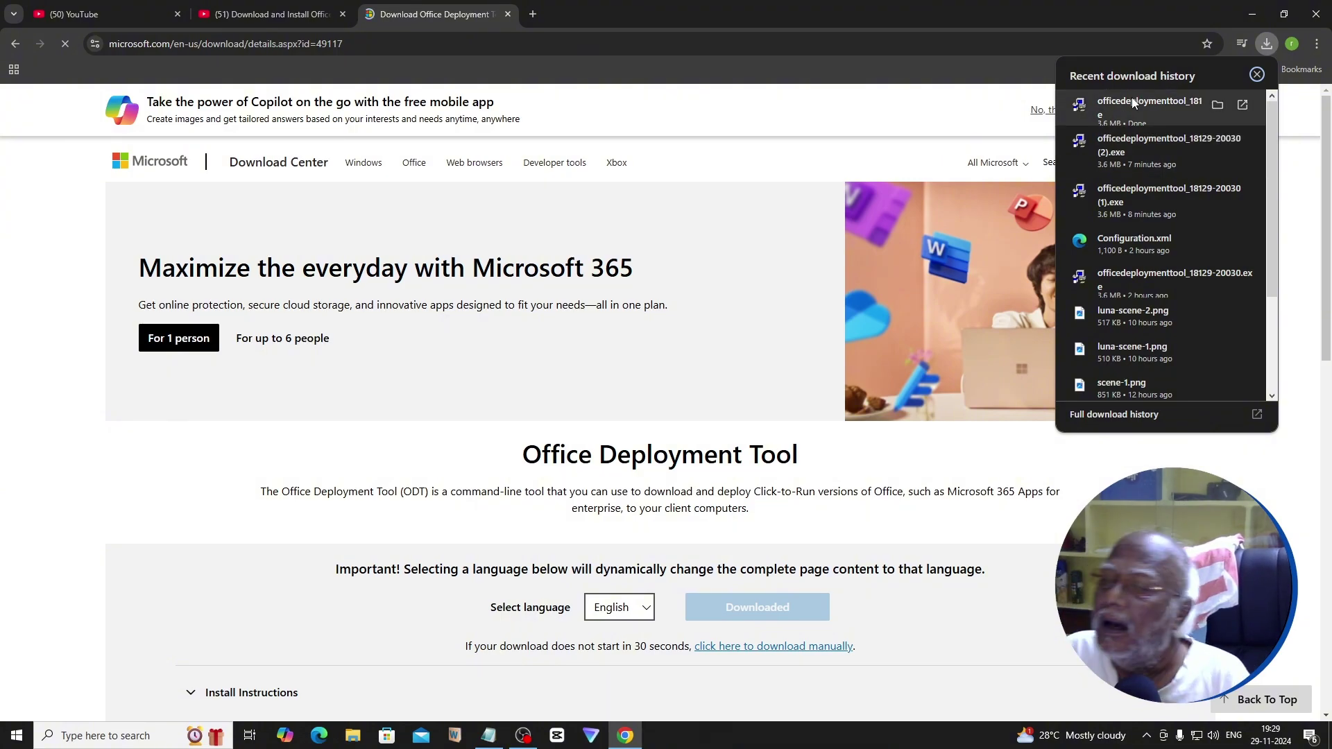
{"action": "left_click", "coordinate": [1131, 104]}
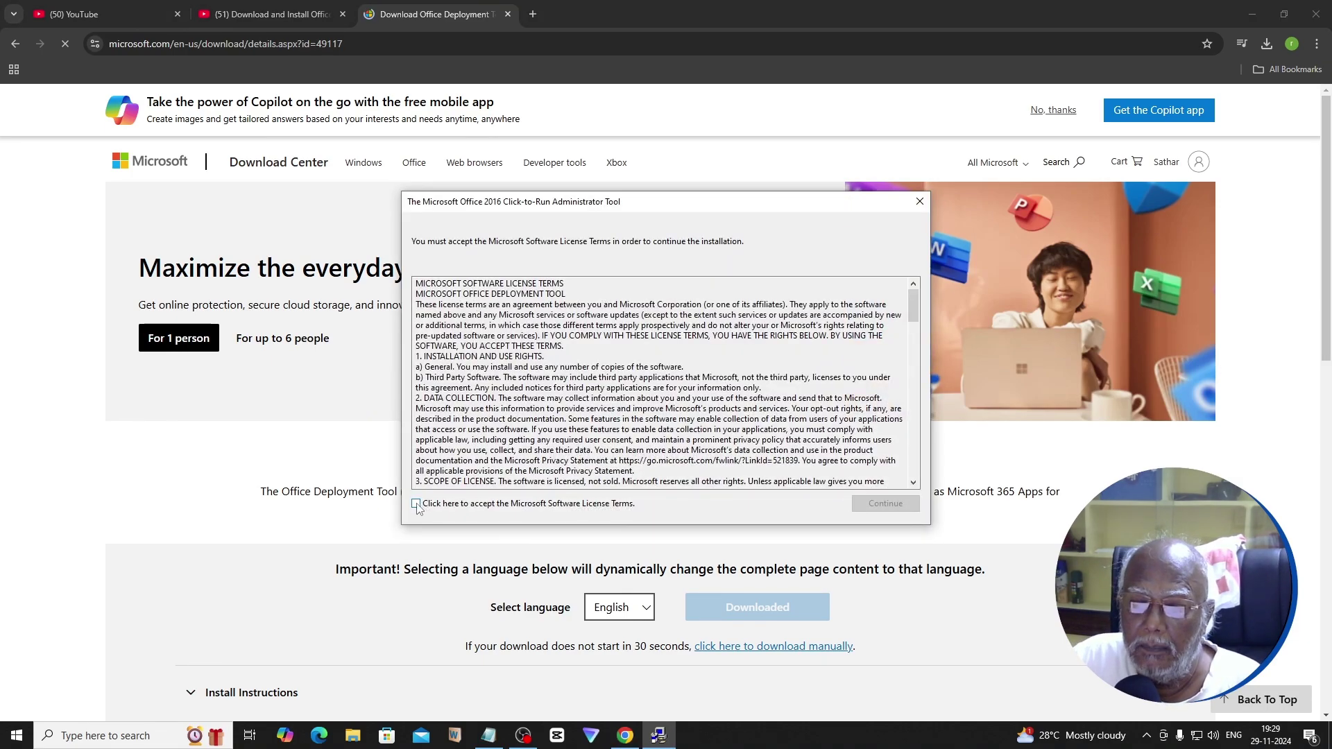
Accept the Microsoft Software License Terms and extract the deployment tool's files into the office-2024 folder on the desktop.
{"action": "left_click", "coordinate": [417, 504]}
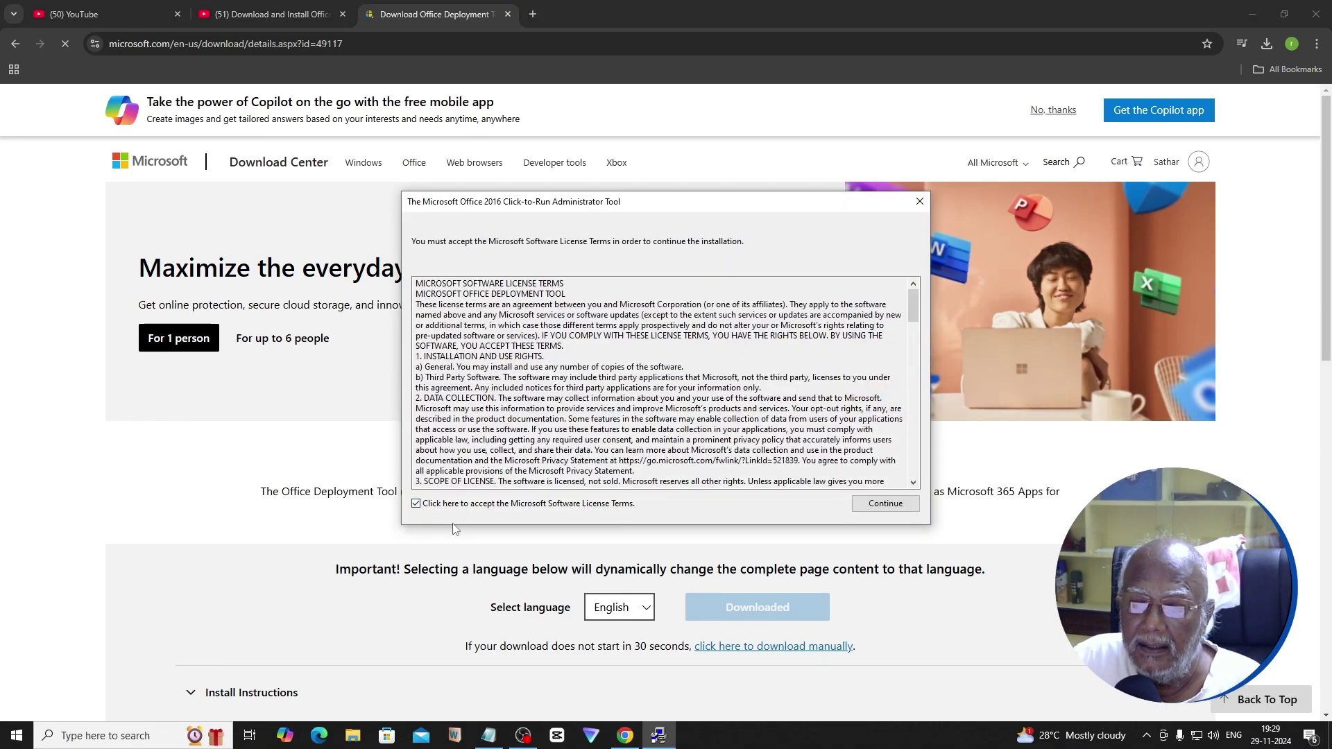
{"action": "left_click", "coordinate": [886, 507]}
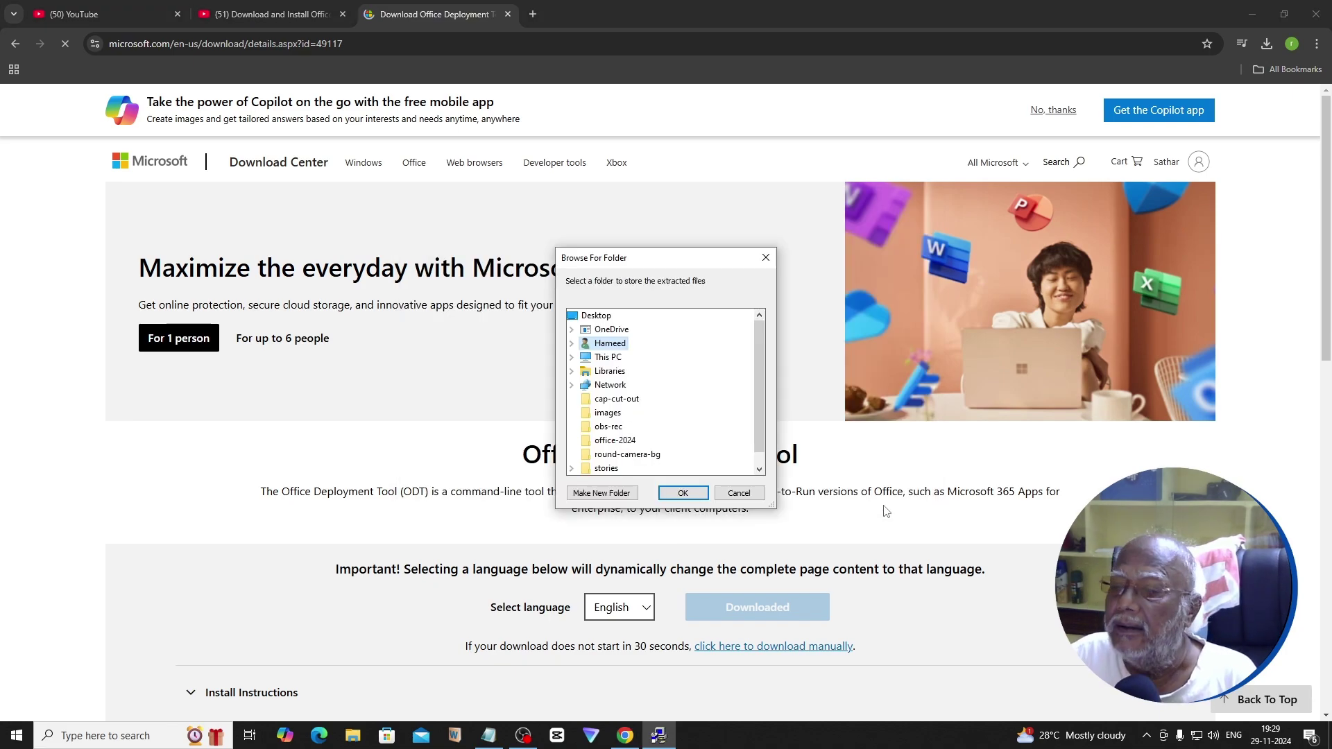
{"action": "left_click", "coordinate": [614, 441]}
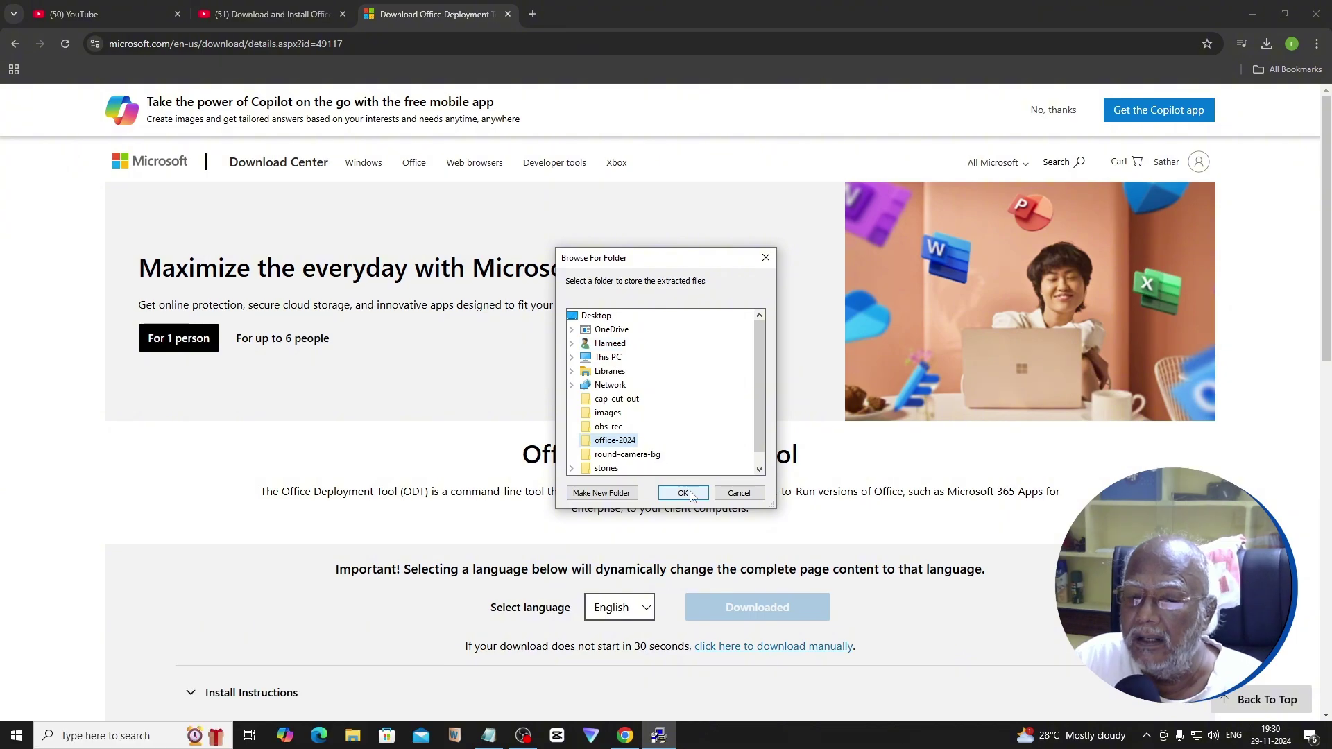
{"action": "left_click", "coordinate": [683, 493]}
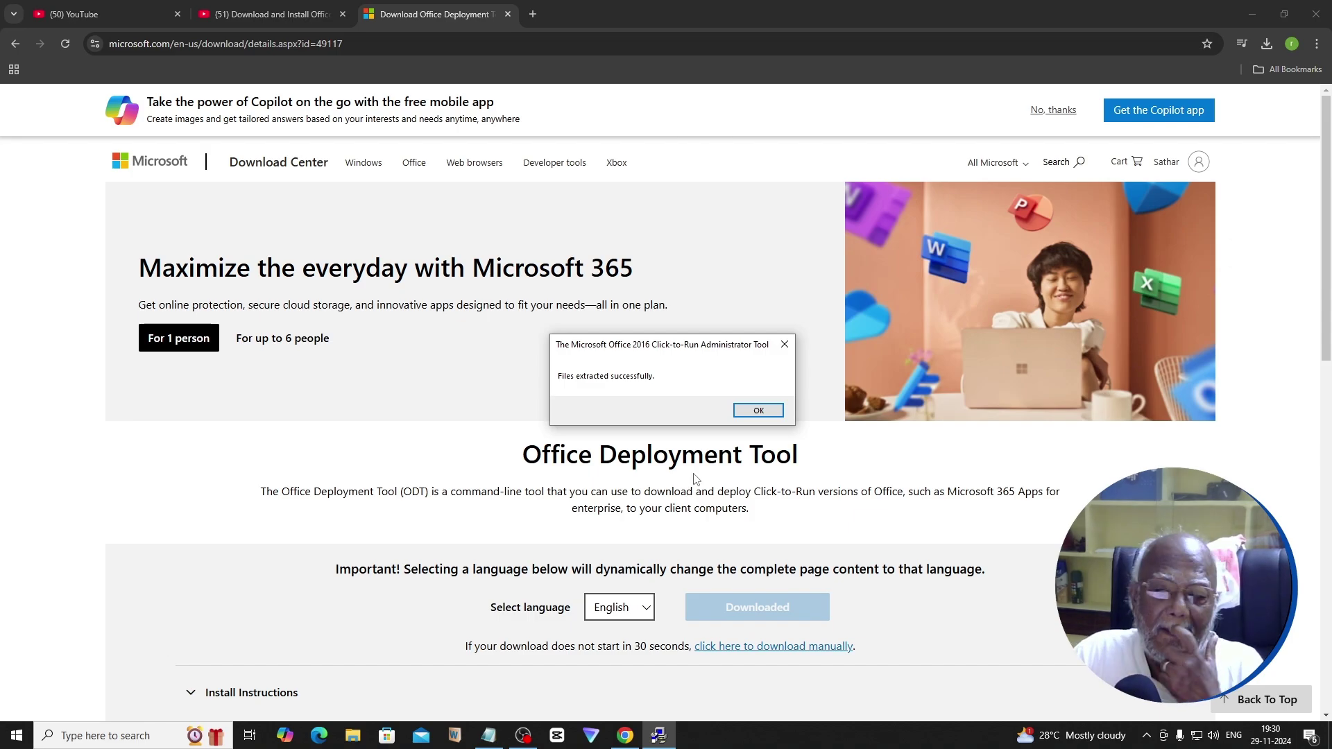
{"action": "left_click", "coordinate": [758, 410]}
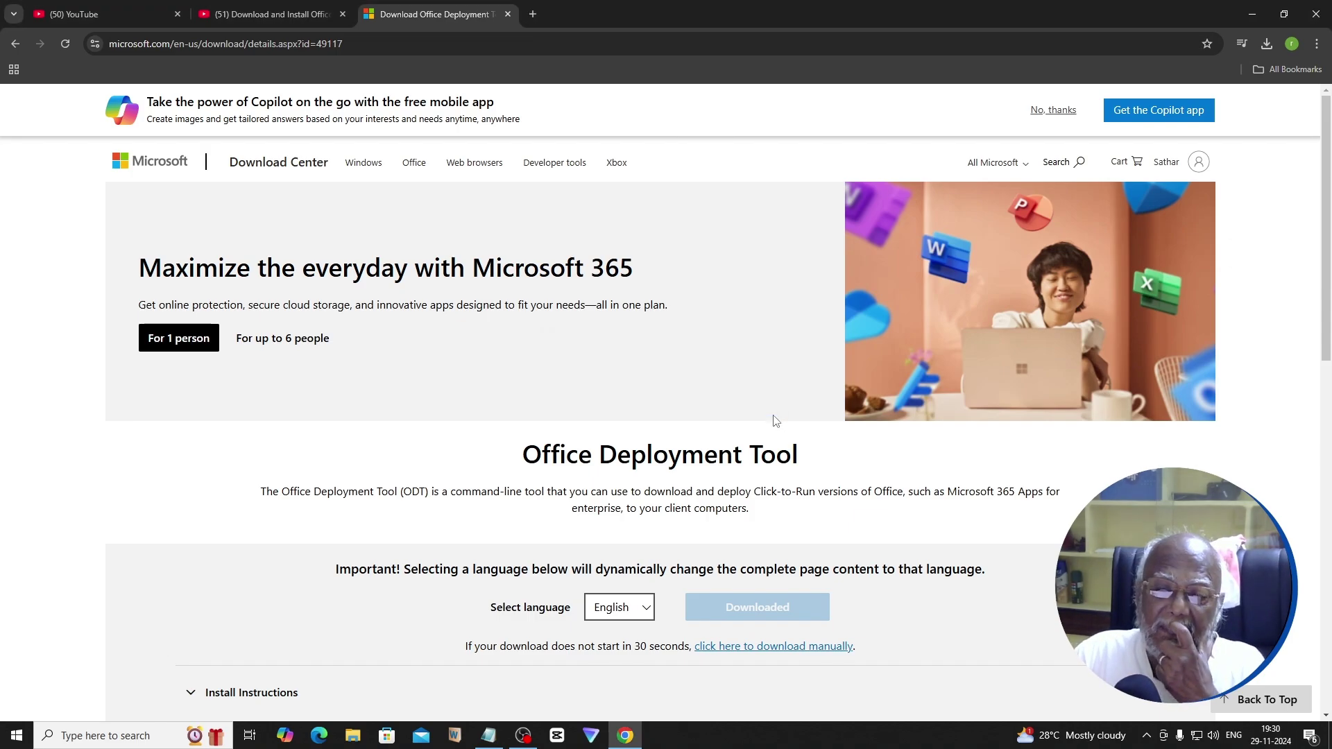
Search Google for "office configuration tool" in a new tab and open the Office Customization Tool page at config.office.com.
{"action": "left_click", "coordinate": [533, 14]}
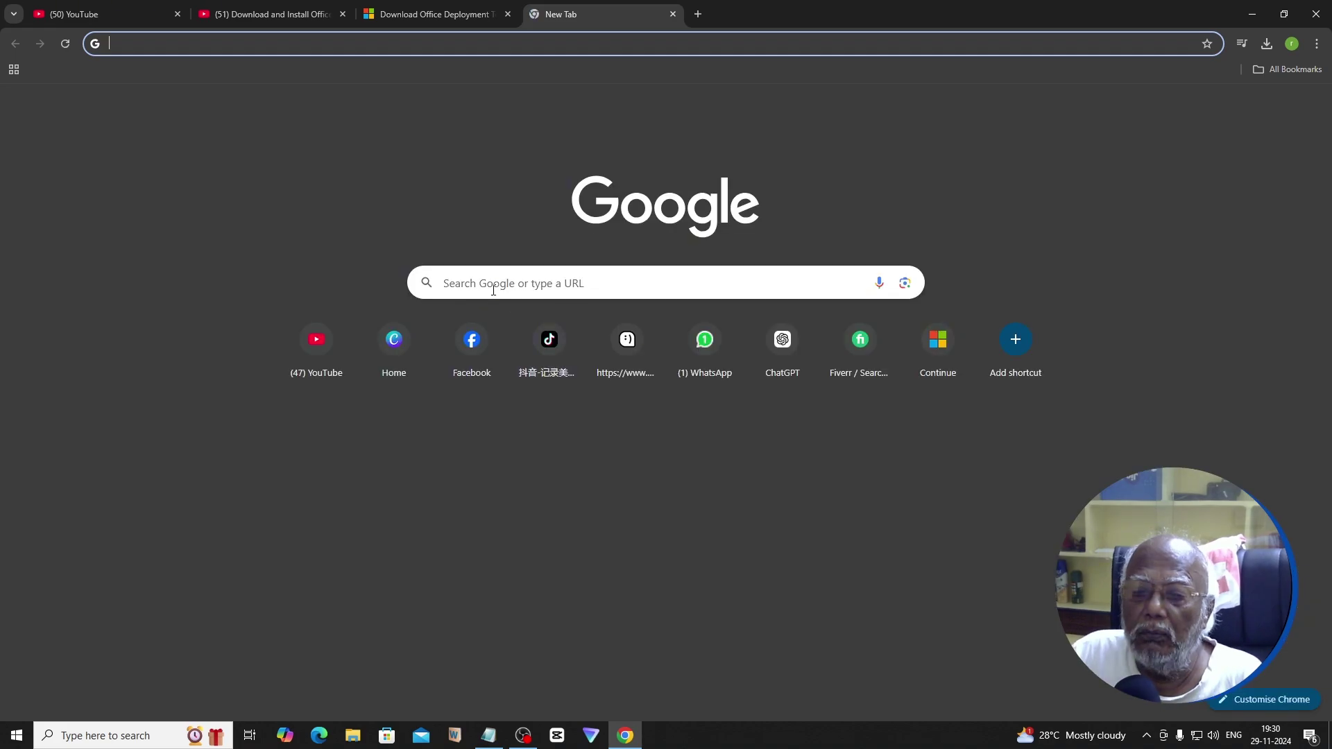
{"action": "left_click", "coordinate": [480, 282]}
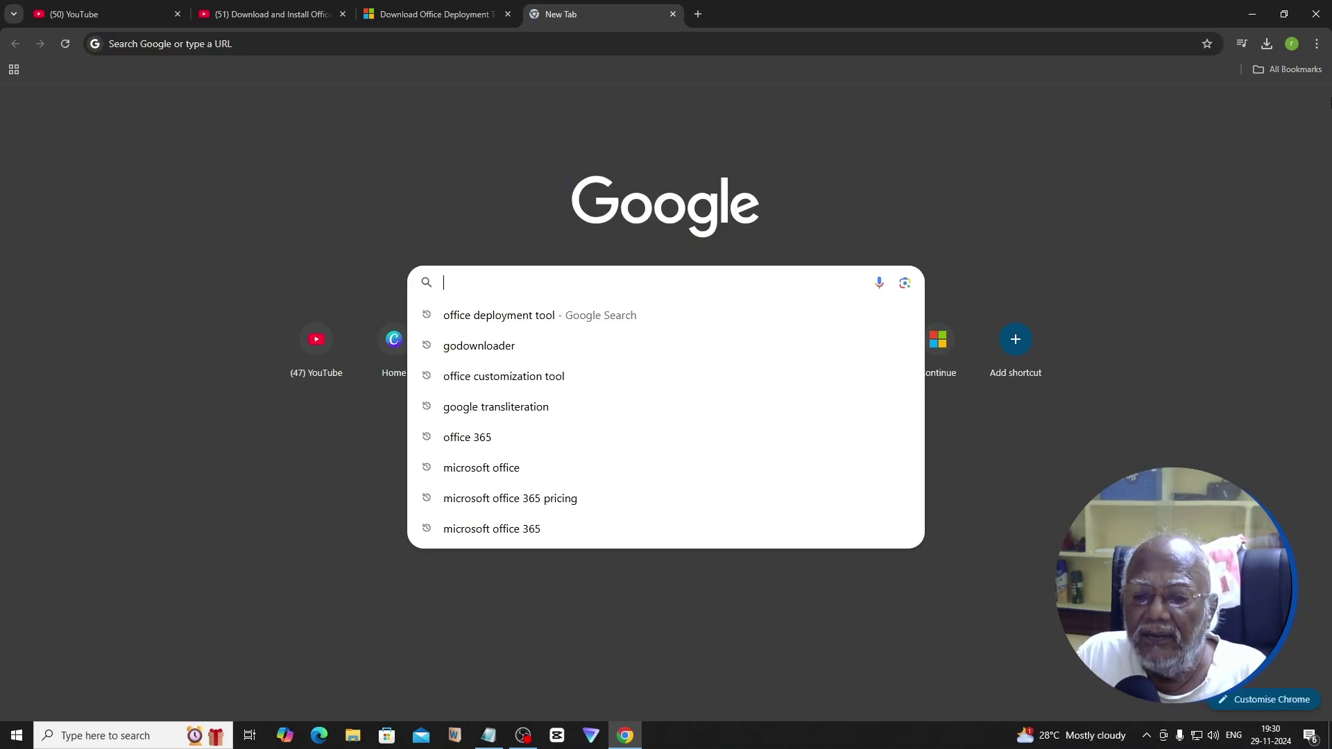
{"action": "type", "text": "of"}
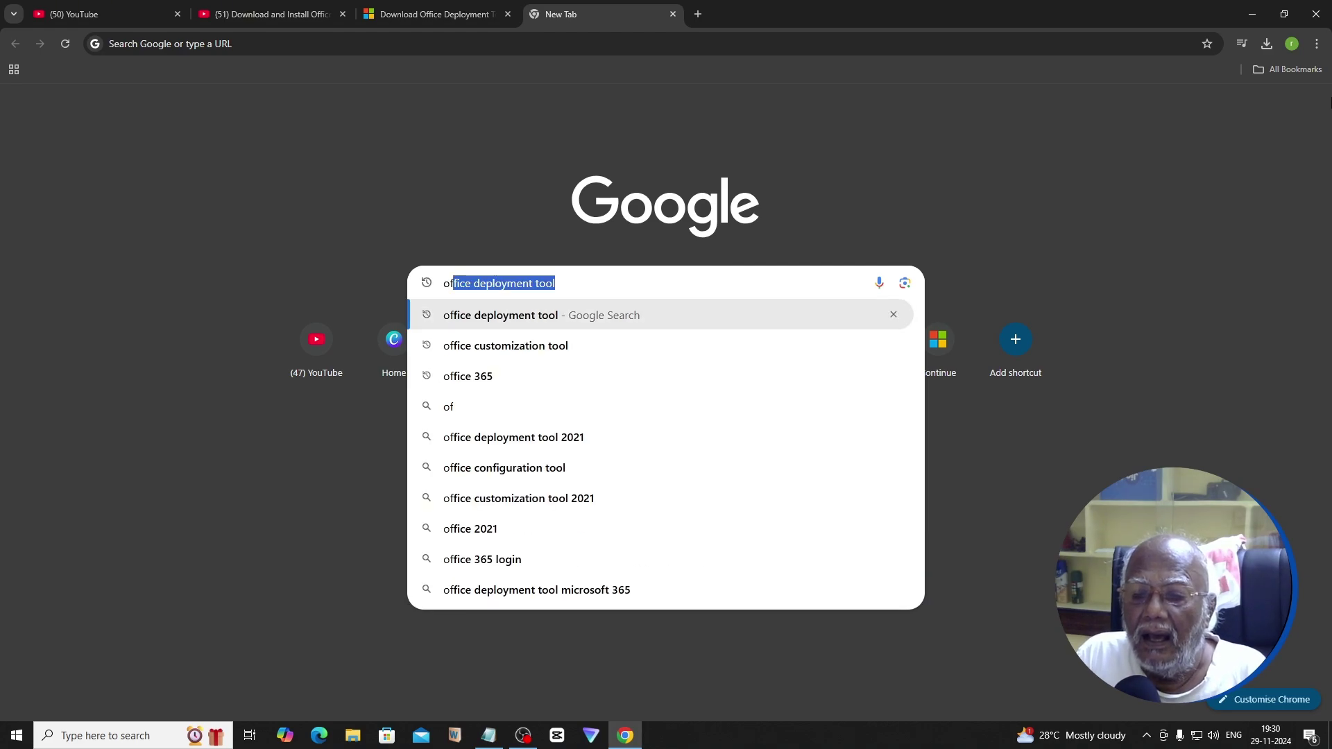
{"action": "type", "text": "fice con"}
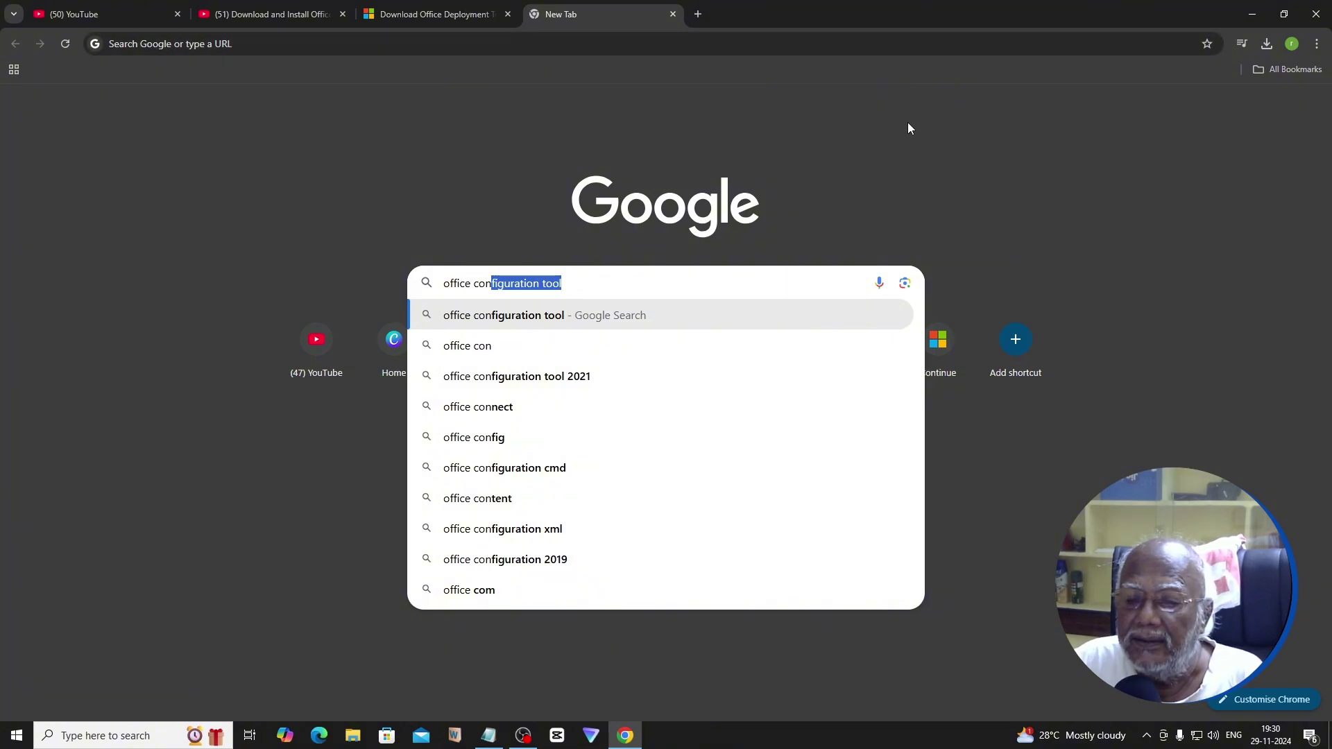
{"action": "left_click", "coordinate": [511, 322]}
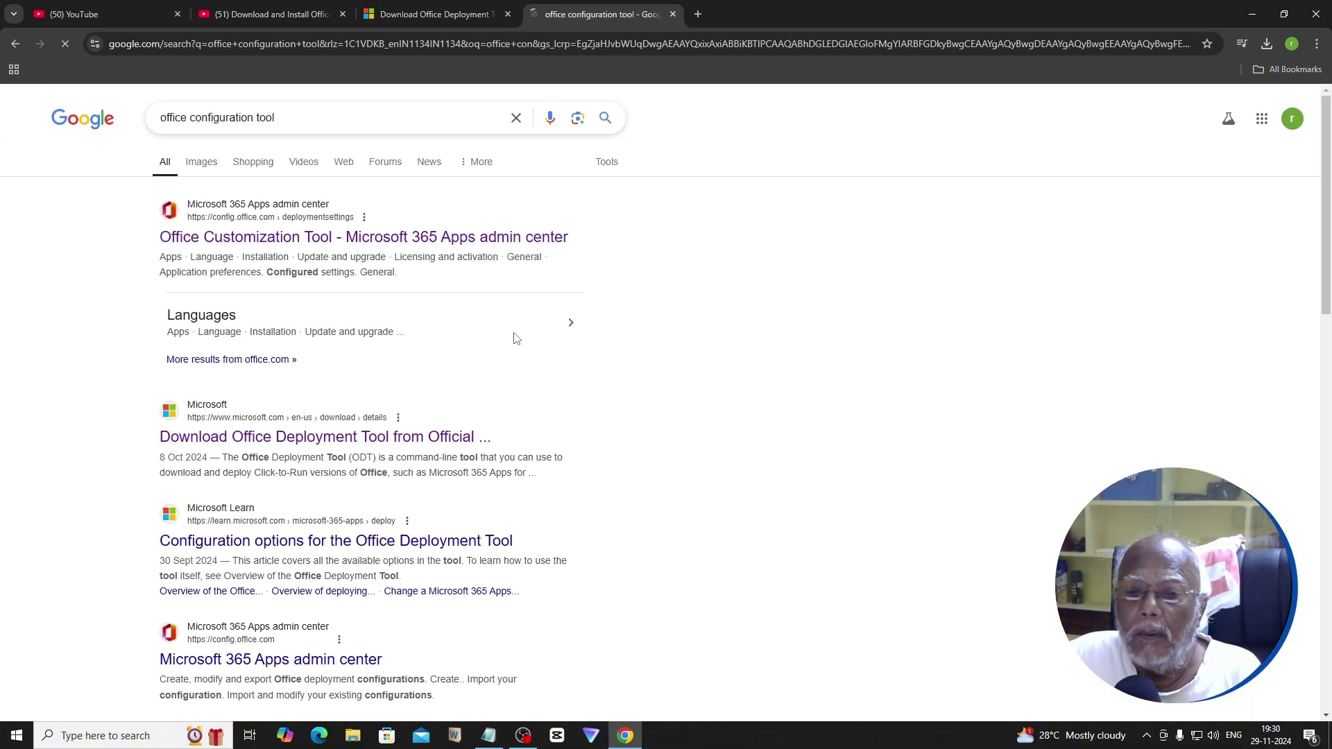
{"action": "left_click", "coordinate": [246, 239]}
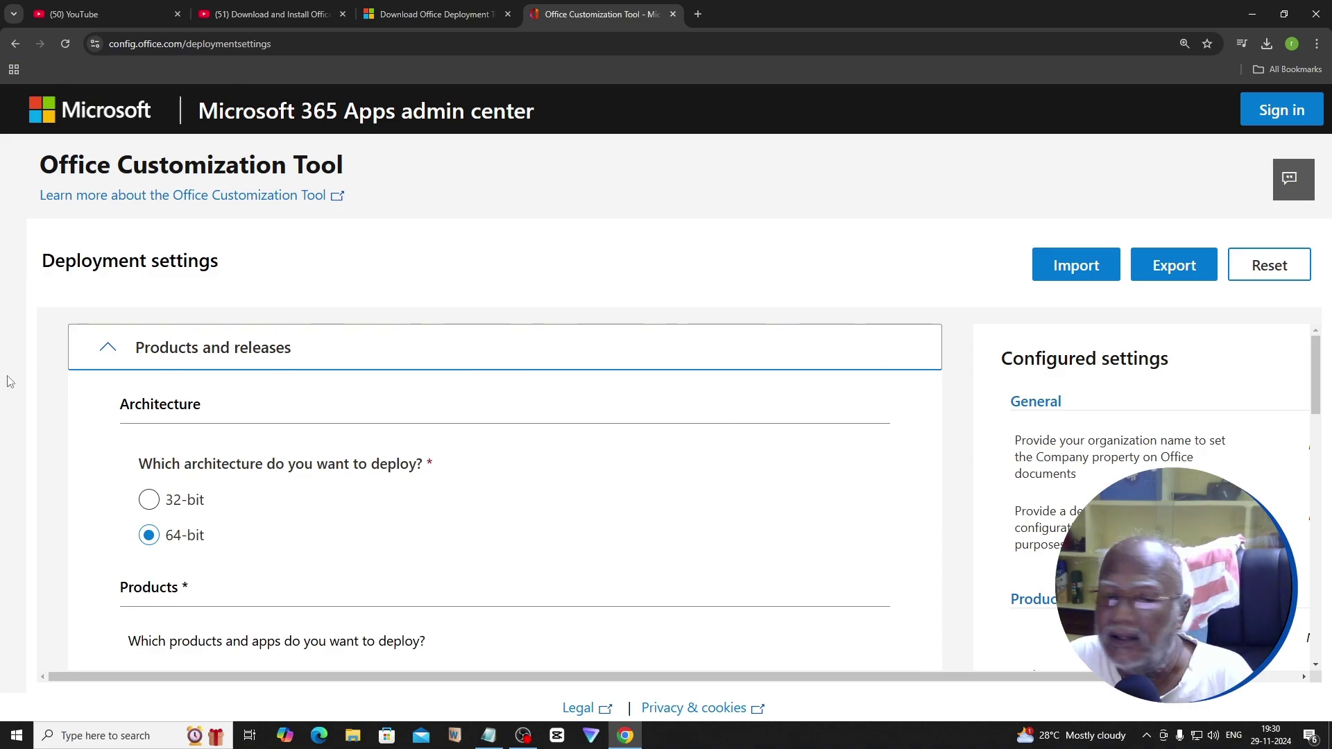
Set the architecture to deploy to 64-bit in the Products and releases settings.
{"action": "scroll", "coordinate": [339, 482], "scroll_direction": "down", "scroll_amount": 5}
{"action": "scroll", "coordinate": [339, 482], "scroll_direction": "up", "scroll_amount": 5}
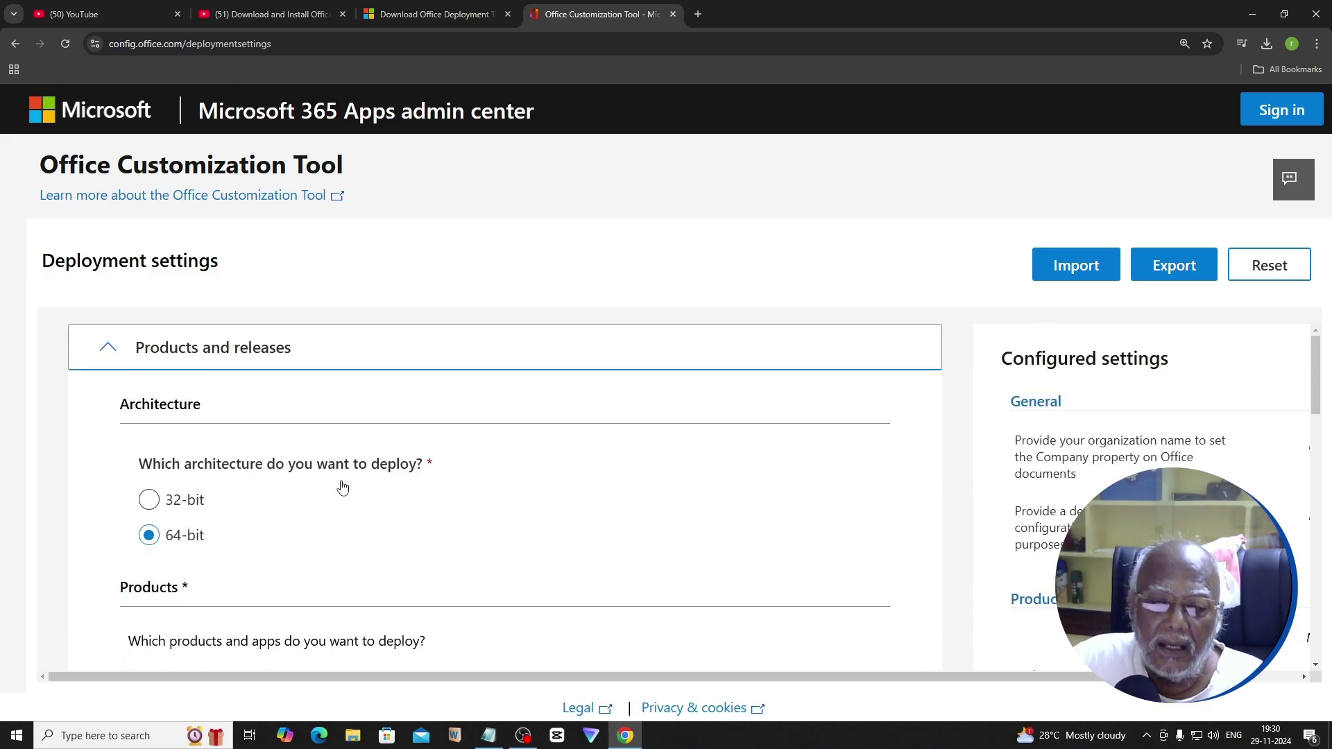
{"action": "left_click", "coordinate": [148, 500]}
{"action": "left_click", "coordinate": [148, 535]}
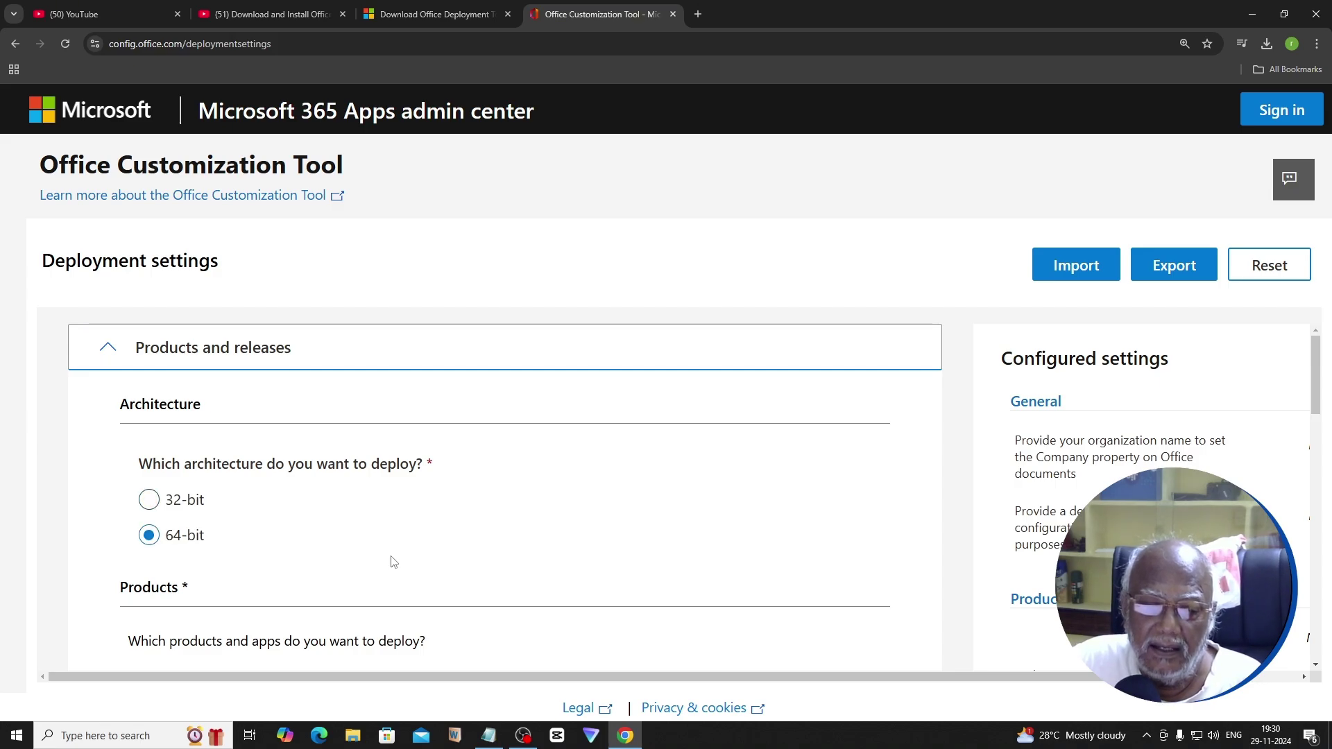
Choose Office LTSC Professional Plus 2024 - Volume License as the Office suite to deploy.
{"action": "scroll", "coordinate": [401, 487], "scroll_direction": "down", "scroll_amount": 5}
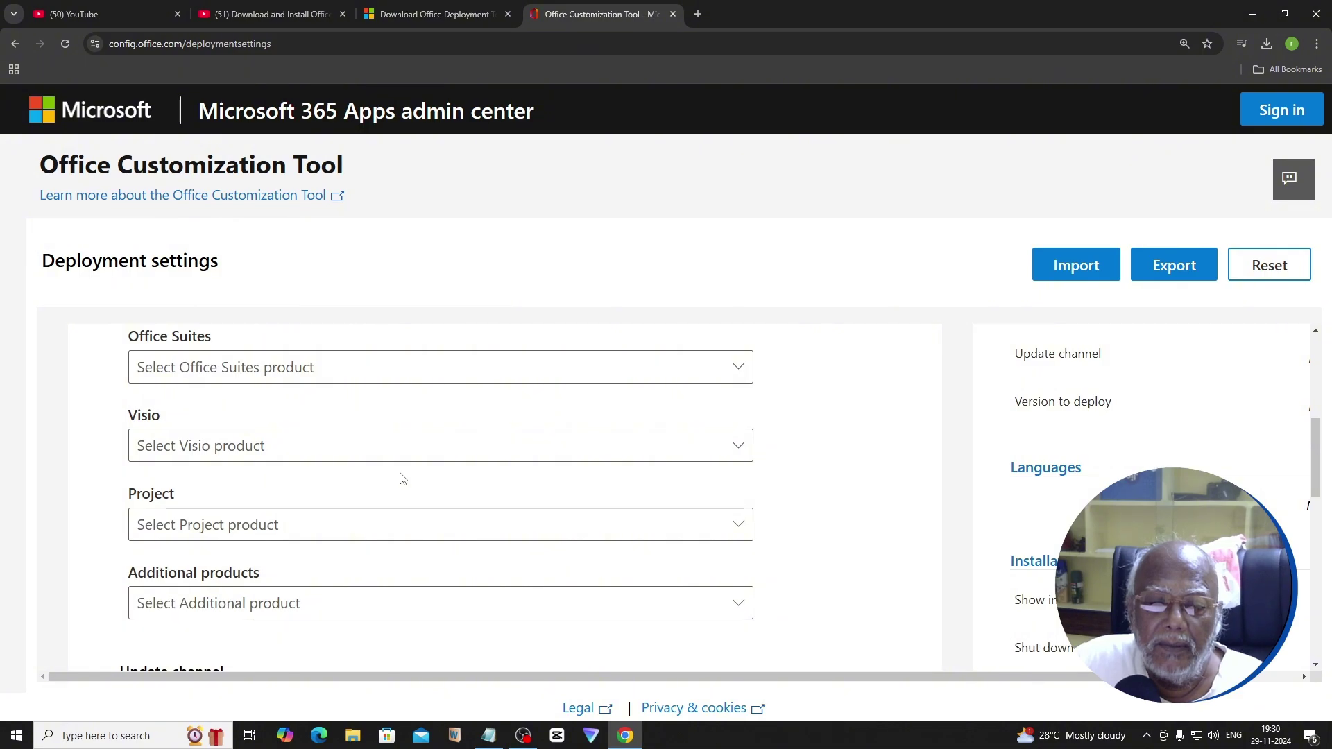
{"action": "scroll", "coordinate": [401, 477], "scroll_direction": "up", "scroll_amount": 3}
{"action": "scroll", "coordinate": [319, 494], "scroll_direction": "down", "scroll_amount": 3}
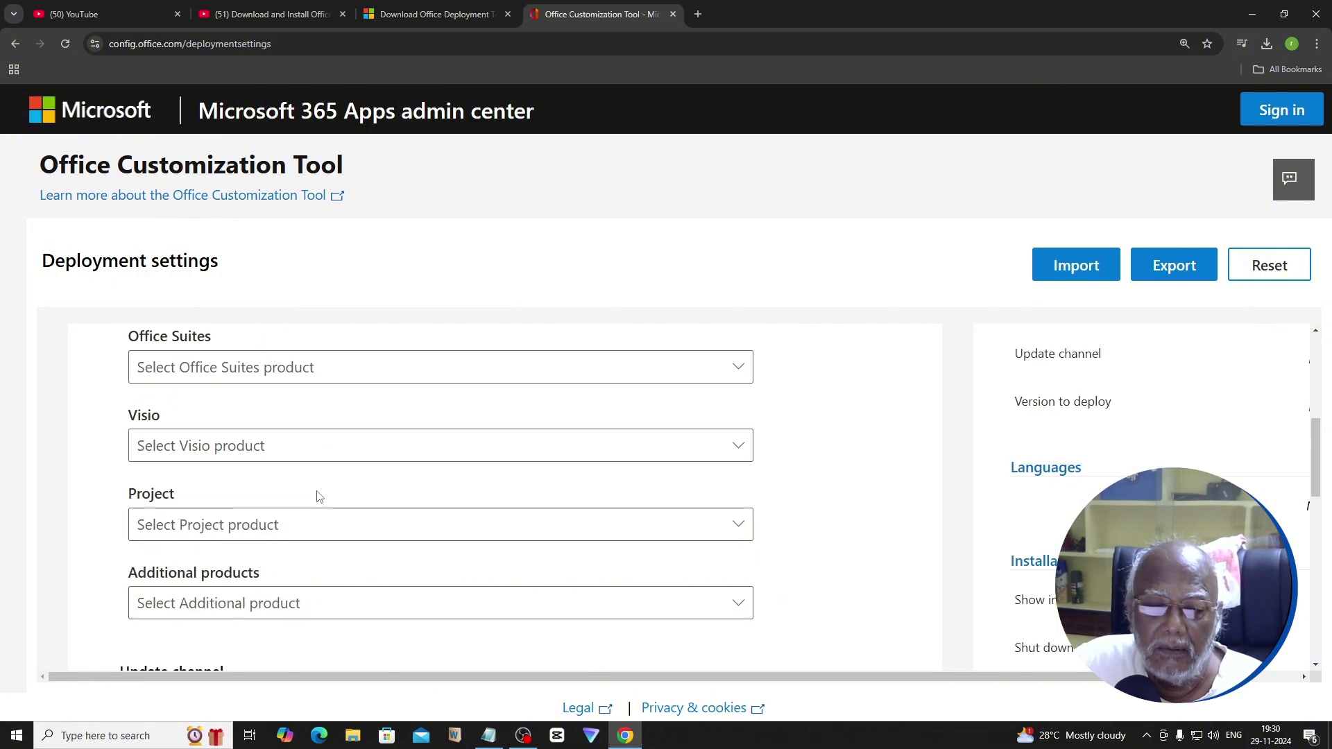
{"action": "left_click", "coordinate": [294, 383]}
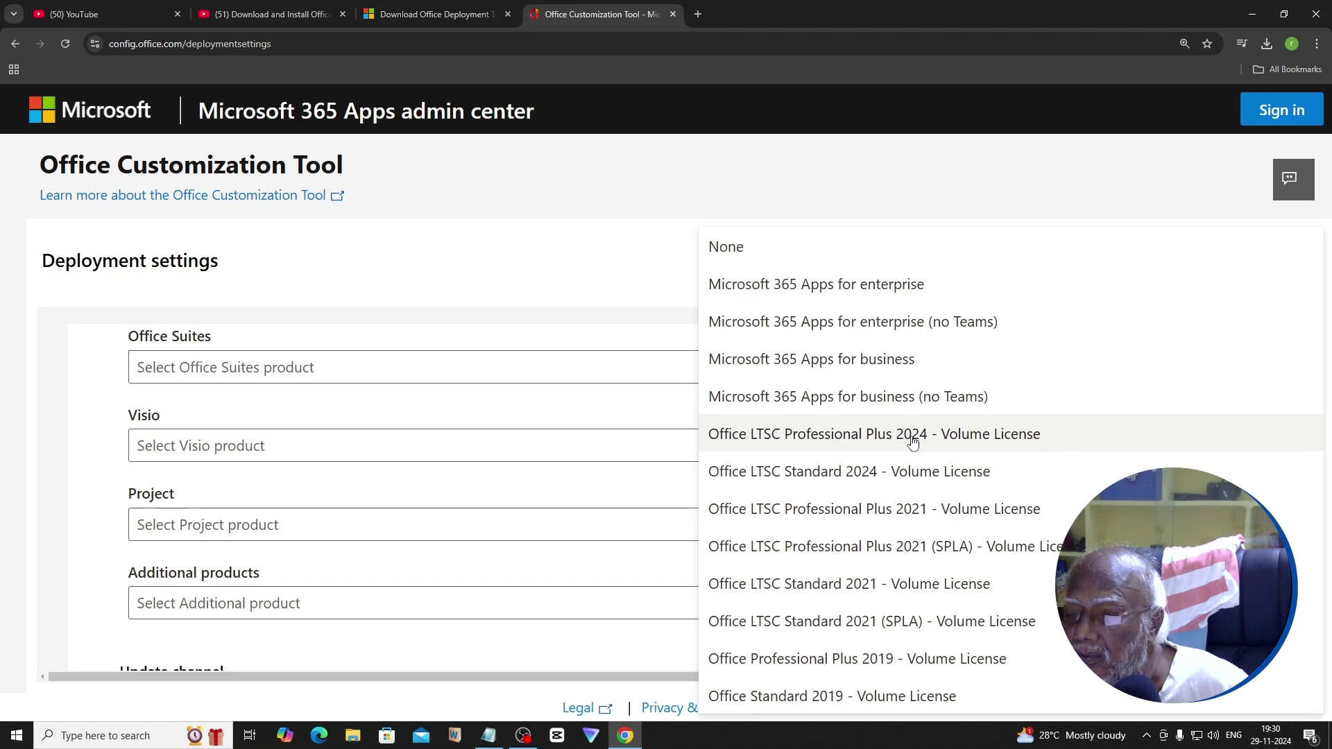
{"action": "left_click", "coordinate": [990, 441]}
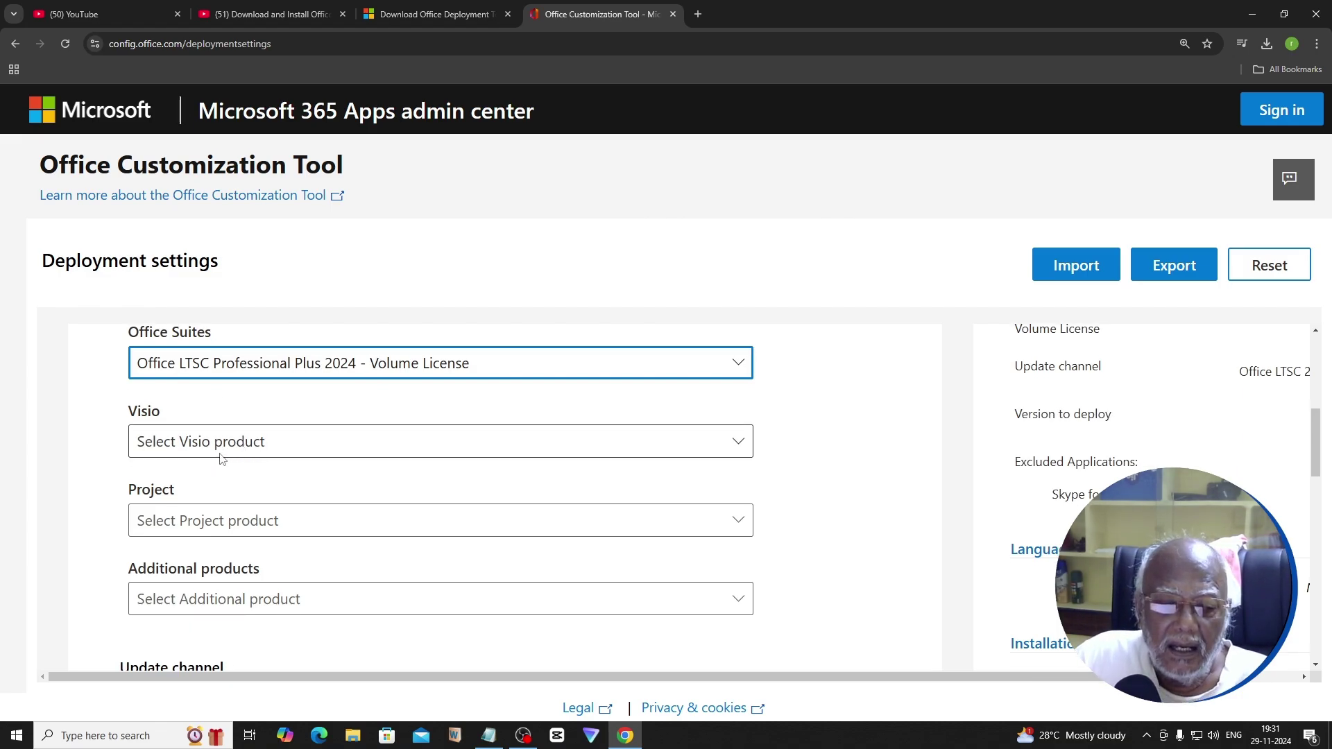
Review the architecture and Office suite selections and look through the available Office suite and Visio product options.
{"action": "scroll", "coordinate": [223, 458], "scroll_direction": "down", "scroll_amount": 3}
{"action": "scroll", "coordinate": [222, 461], "scroll_direction": "down", "scroll_amount": 2}
{"action": "scroll", "coordinate": [222, 458], "scroll_direction": "up", "scroll_amount": 8}
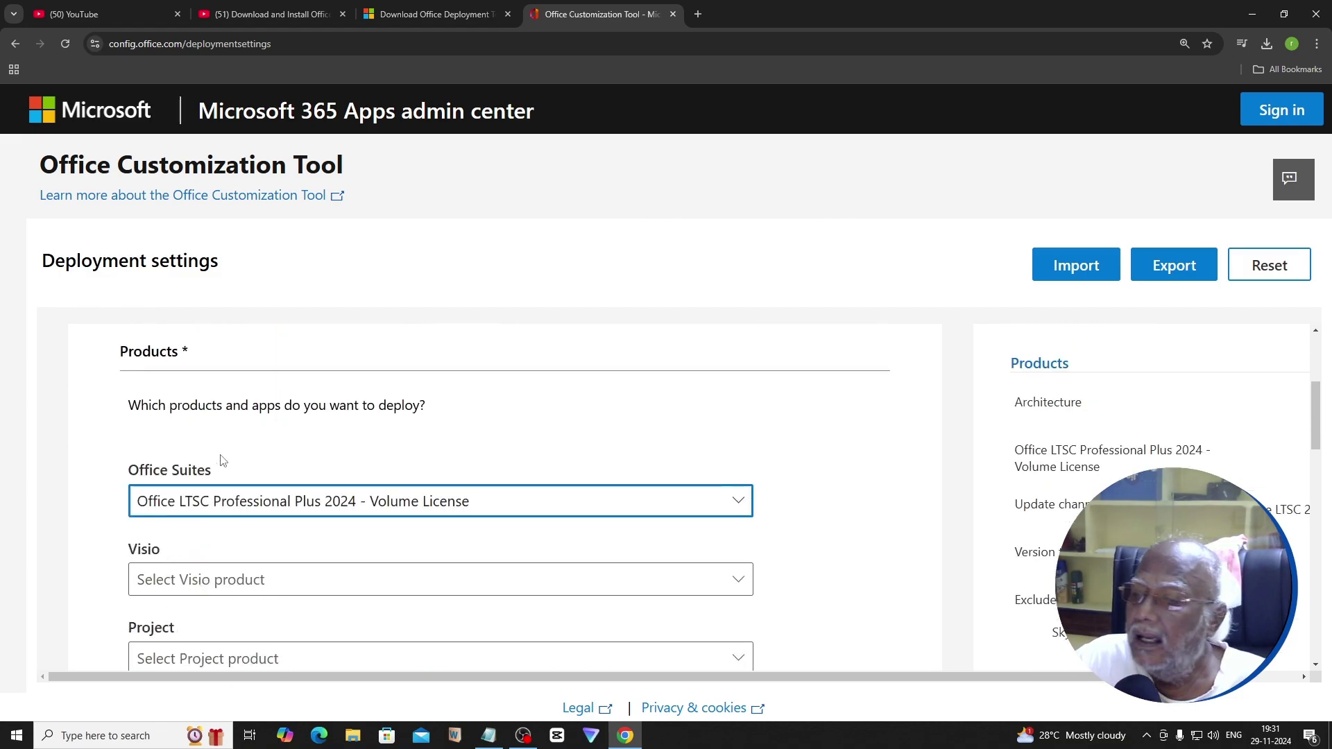
{"action": "scroll", "coordinate": [223, 455], "scroll_direction": "up", "scroll_amount": 3}
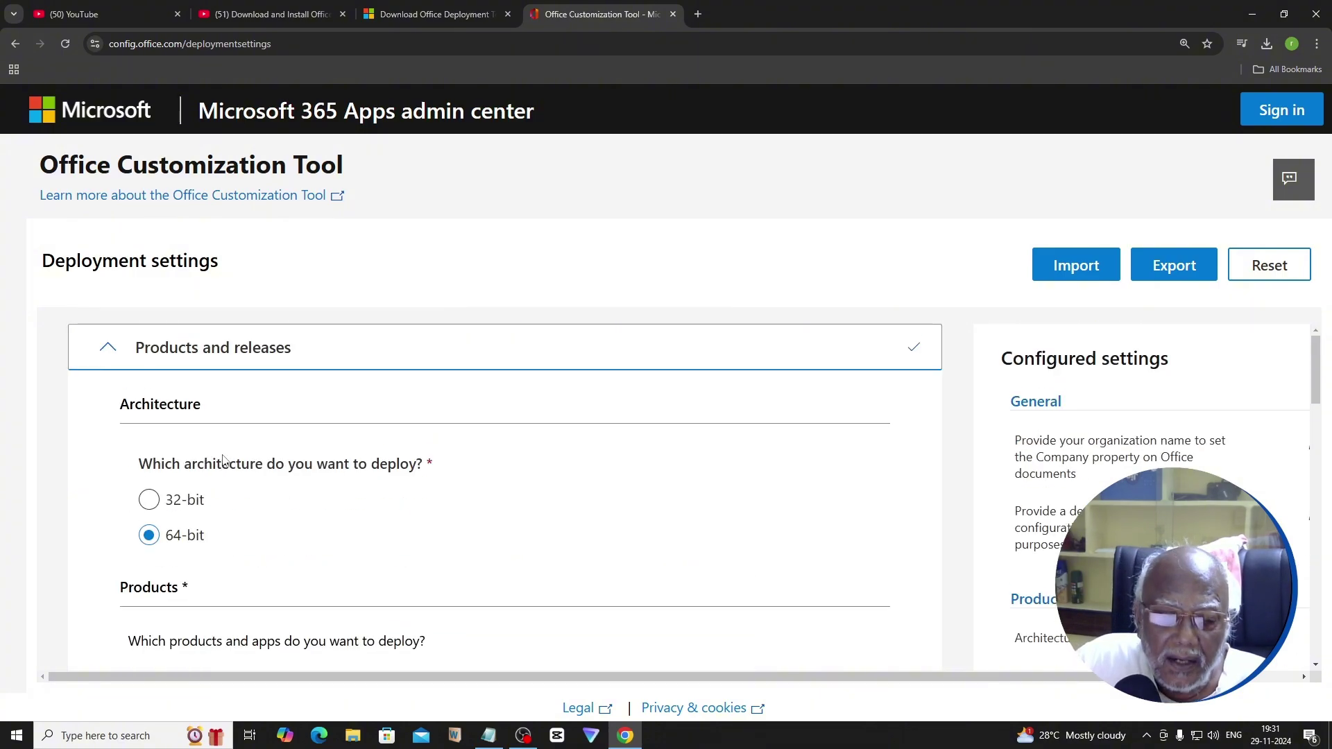
{"action": "scroll", "coordinate": [223, 459], "scroll_direction": "down", "scroll_amount": 6}
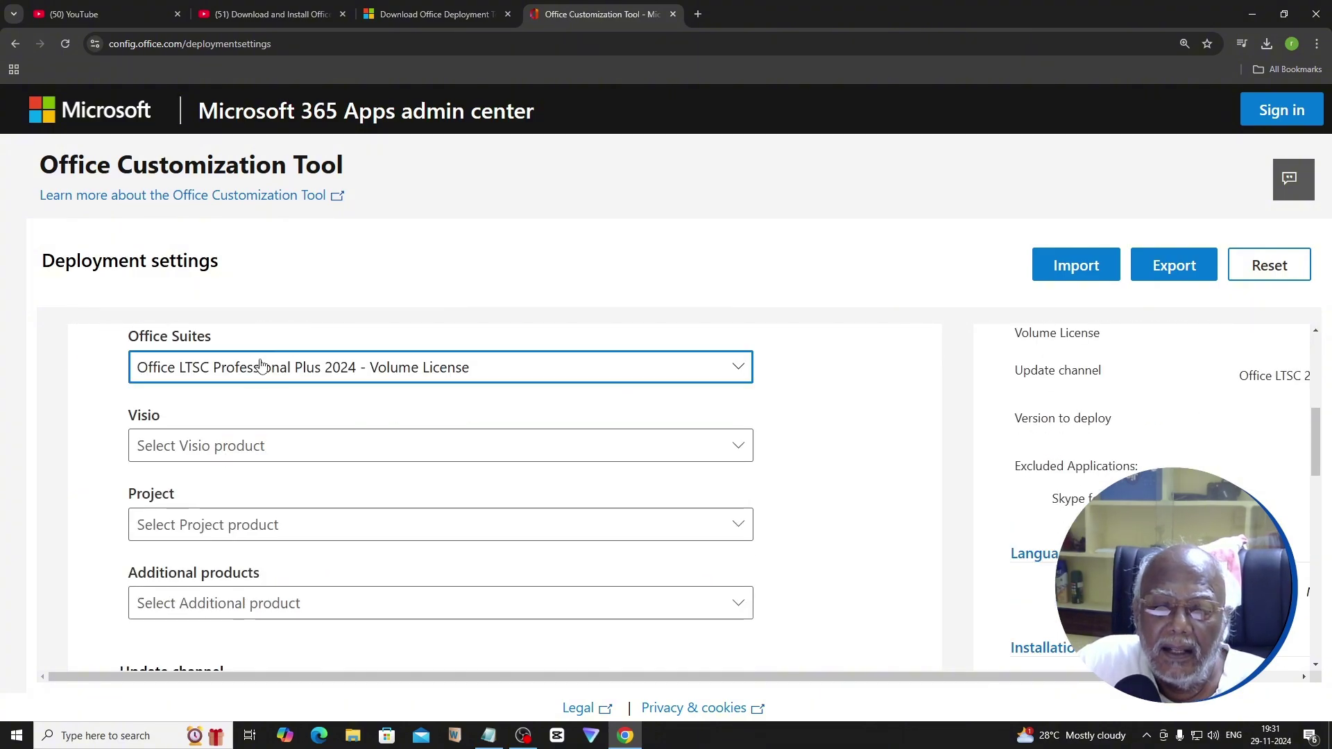
{"action": "left_click", "coordinate": [261, 376]}
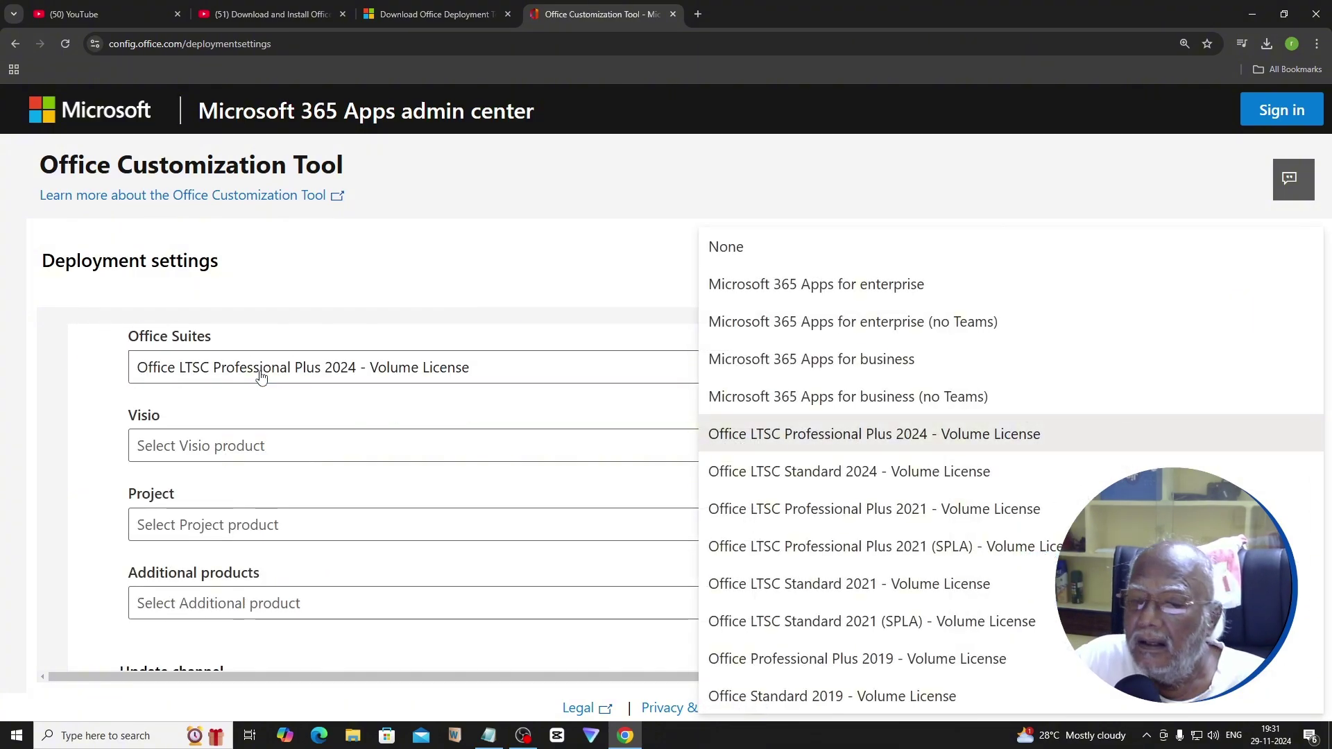
{"action": "left_click", "coordinate": [261, 377]}
{"action": "left_click", "coordinate": [216, 453]}
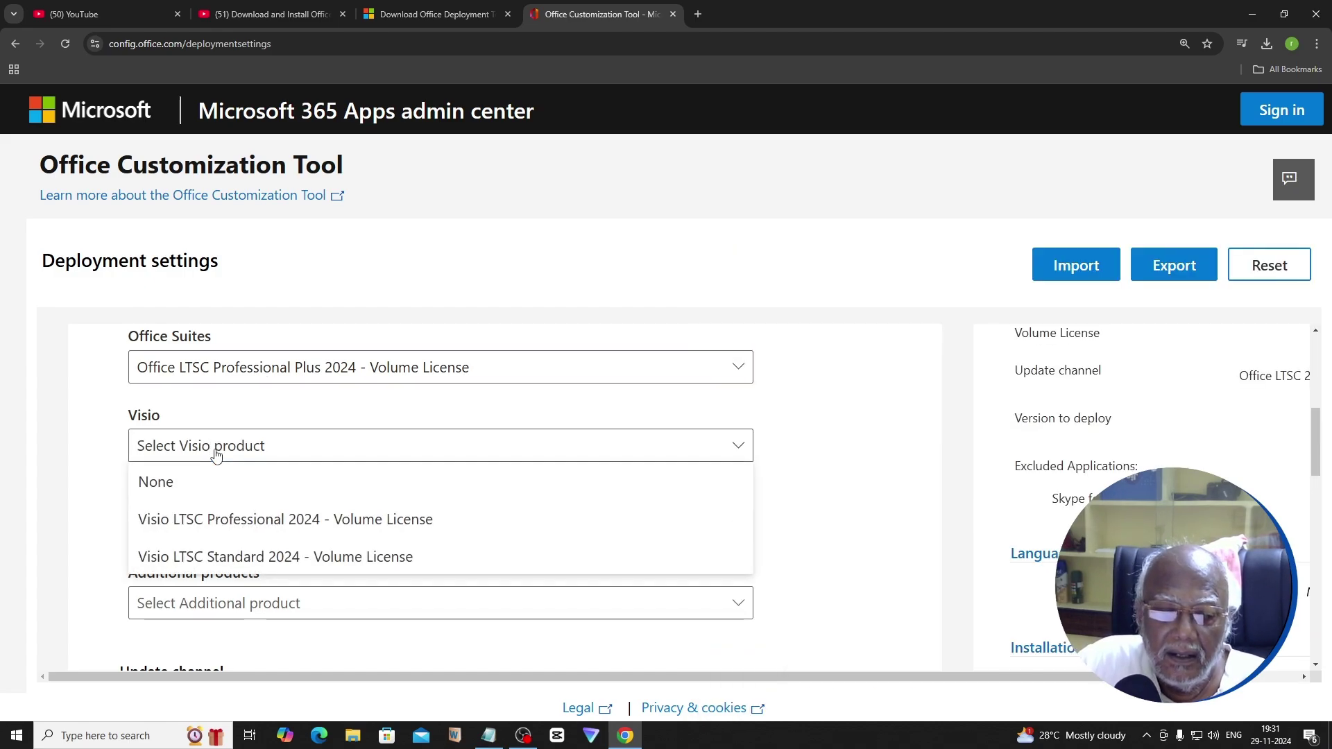
{"action": "left_click", "coordinate": [215, 454]}
Exclude OneDrive Desktop from the apps being deployed, keeping Access included.
{"action": "scroll", "coordinate": [232, 511], "scroll_direction": "down", "scroll_amount": 10}
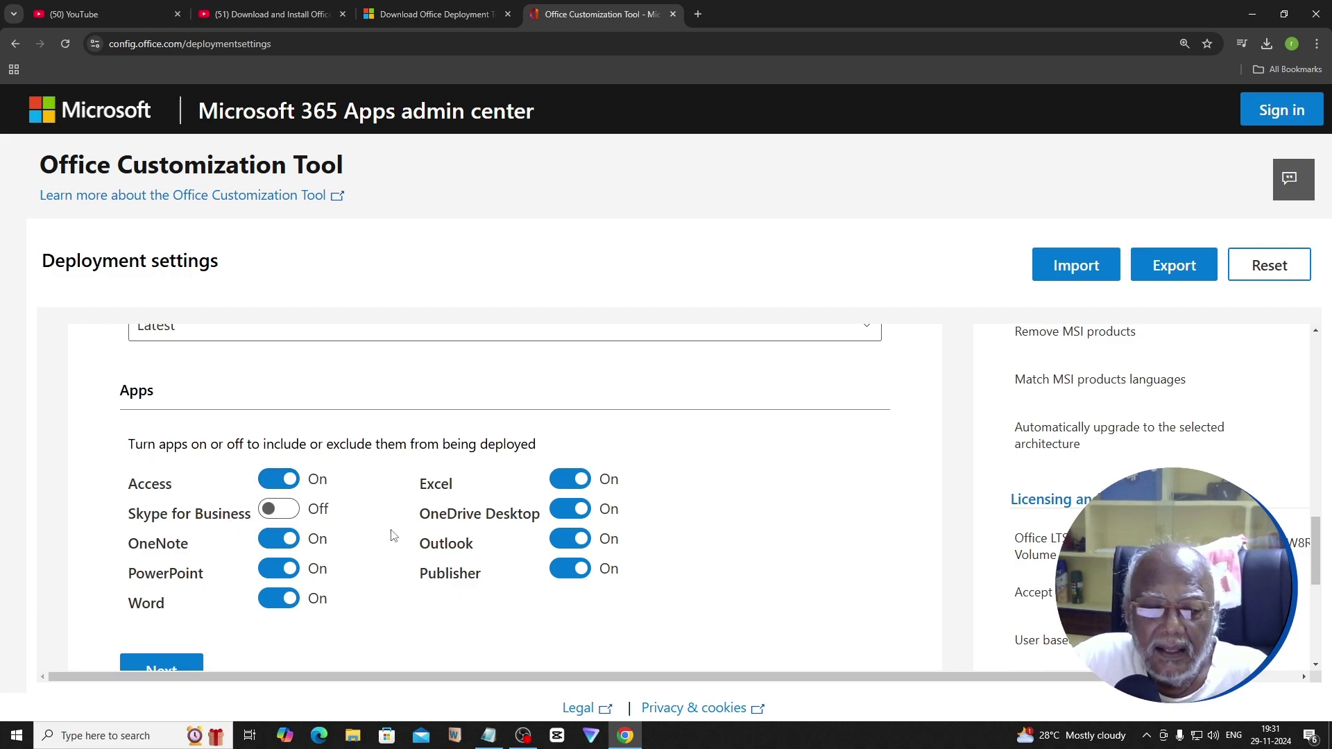
{"action": "left_click", "coordinate": [288, 480]}
{"action": "left_click", "coordinate": [292, 482]}
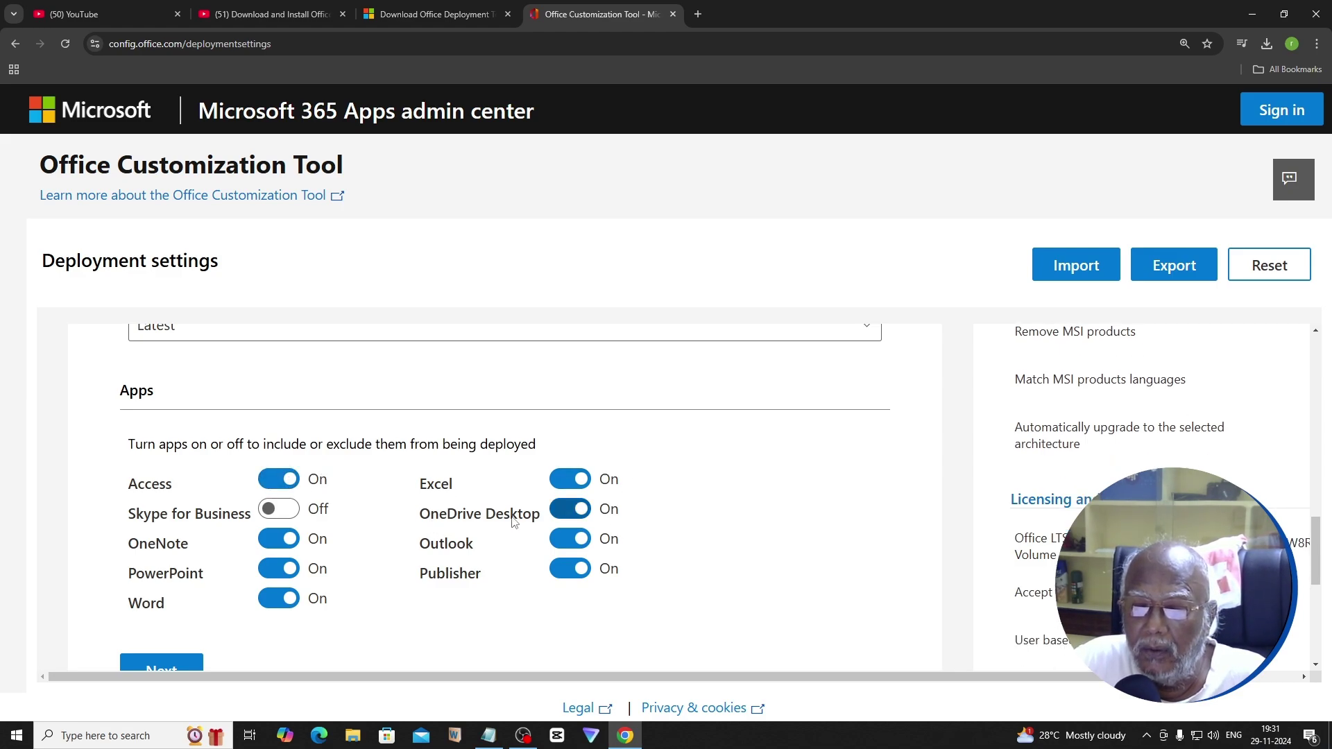
{"action": "left_click", "coordinate": [568, 510]}
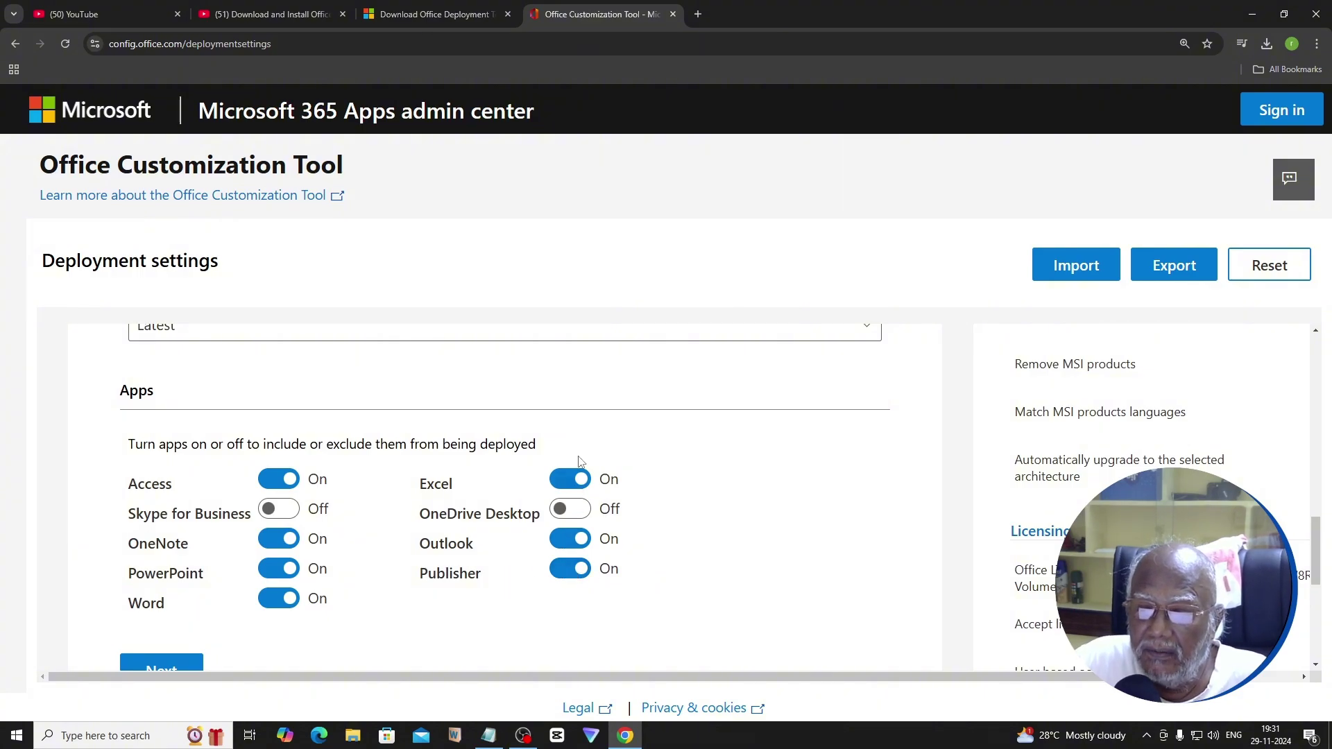
{"action": "scroll", "coordinate": [215, 586], "scroll_direction": "down", "scroll_amount": 3}
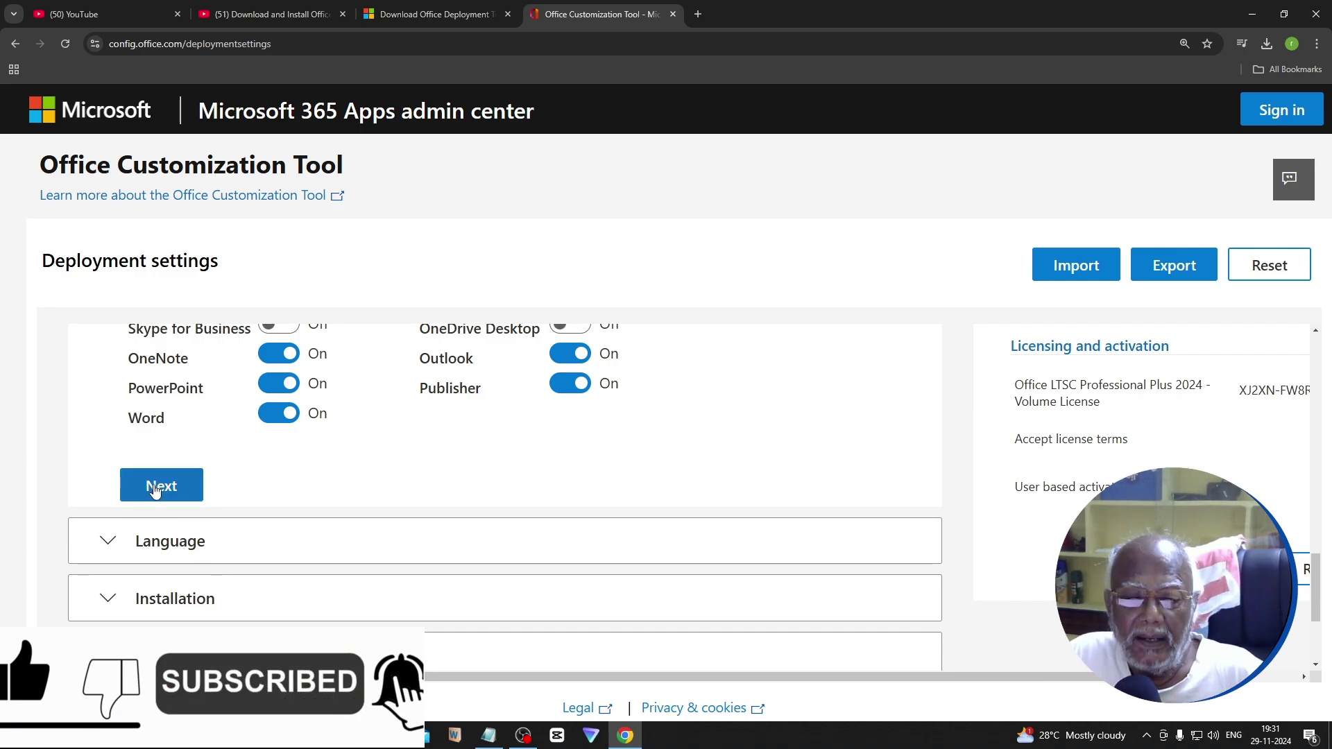
Set the primary language to English (United States) in the Language deployment settings.
{"action": "scroll", "coordinate": [225, 550], "scroll_direction": "down", "scroll_amount": 3}
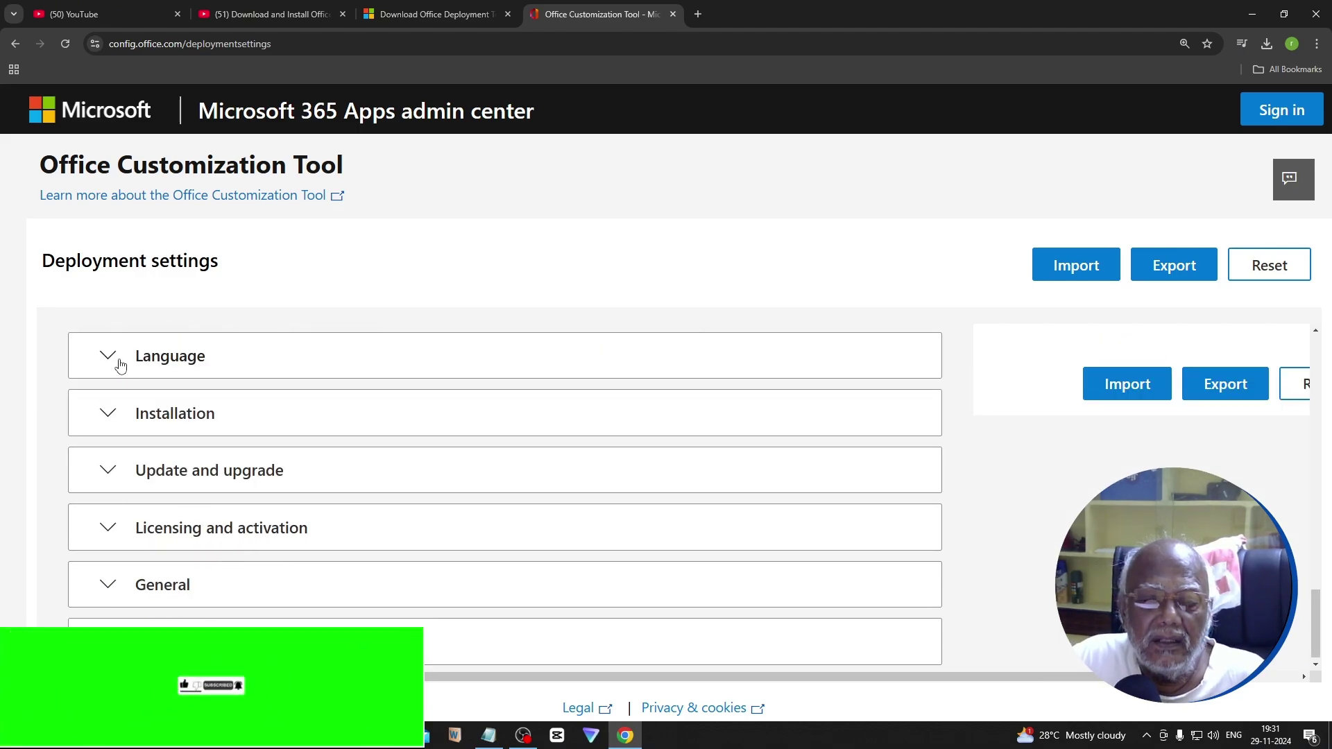
{"action": "left_click", "coordinate": [119, 361]}
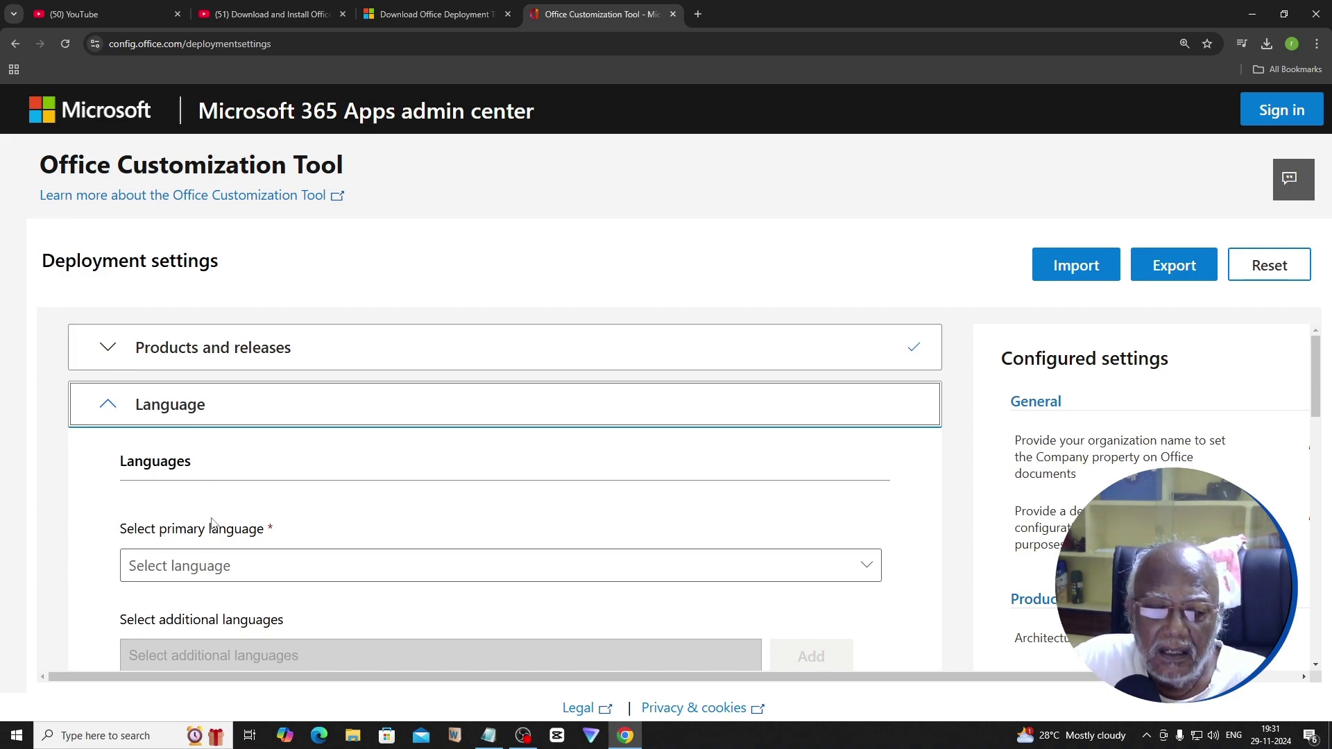
{"action": "left_click", "coordinate": [219, 565]}
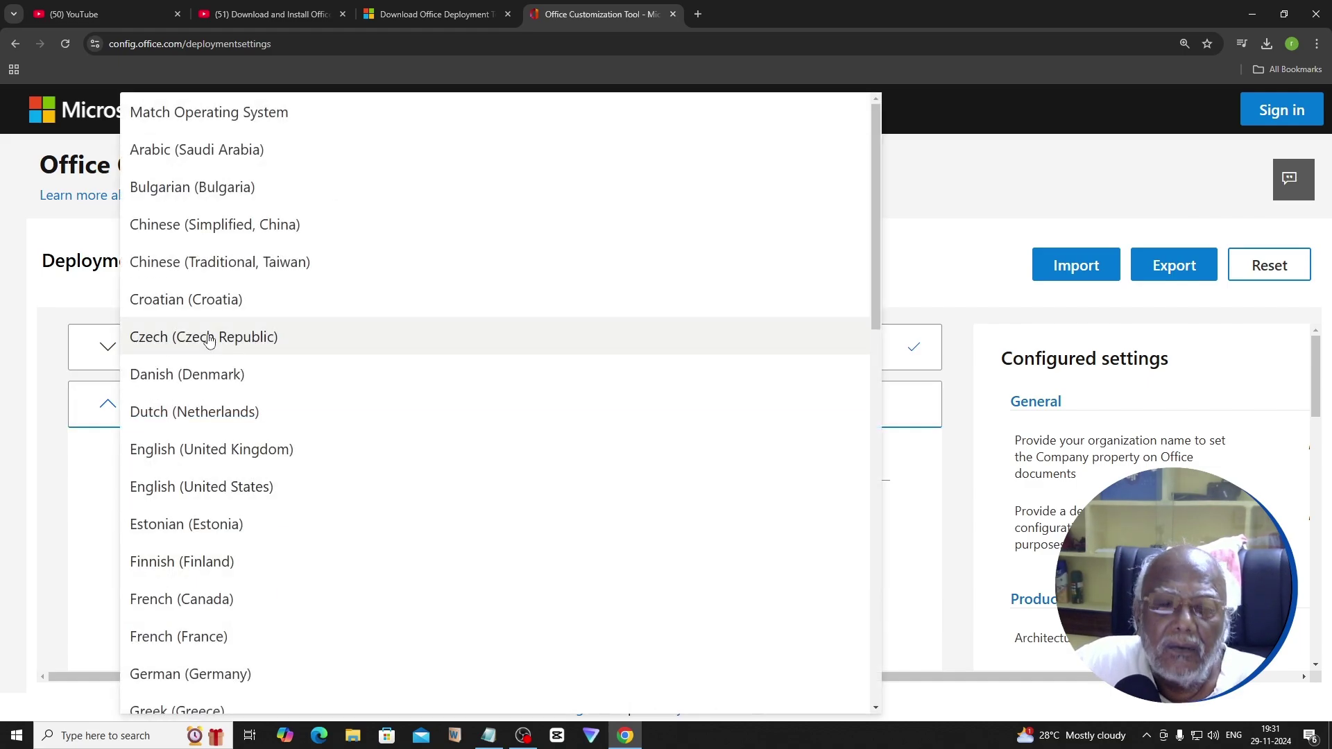
{"action": "scroll", "coordinate": [208, 306], "scroll_direction": "down", "scroll_amount": 5}
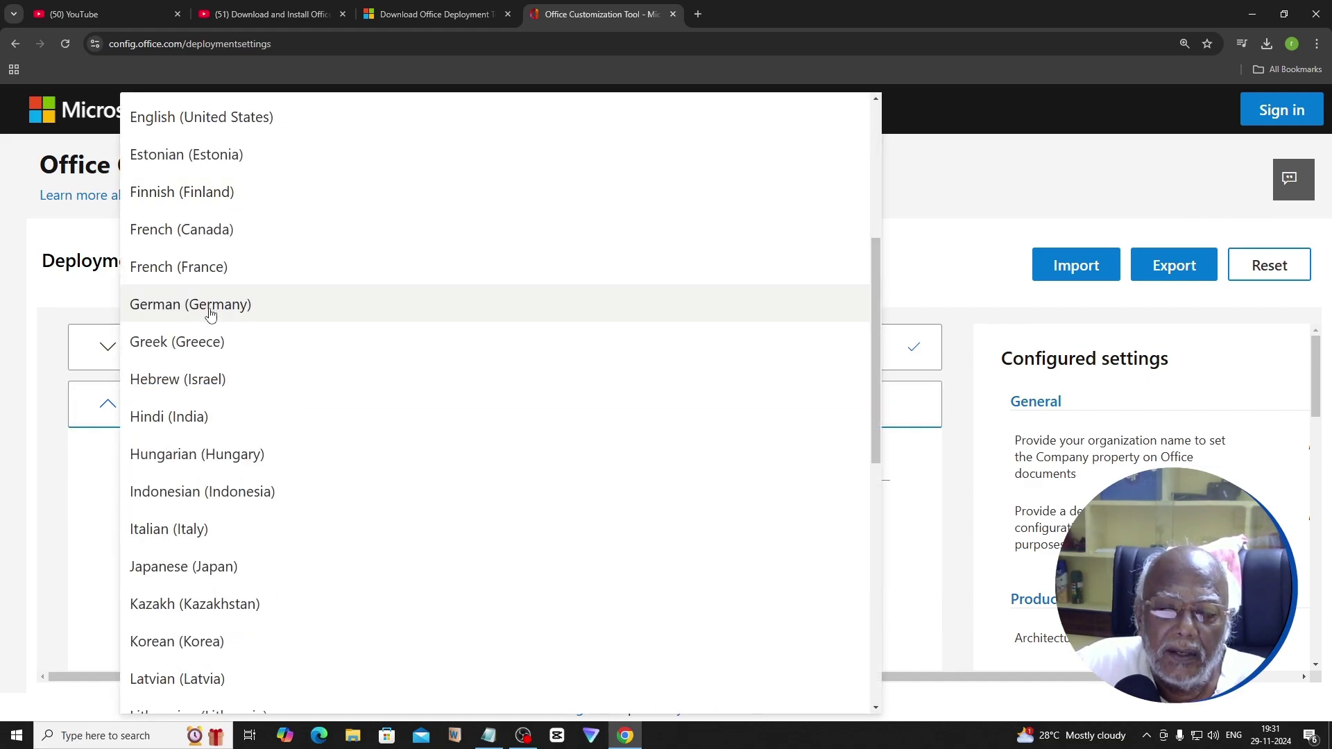
{"action": "scroll", "coordinate": [236, 496], "scroll_direction": "up", "scroll_amount": 5}
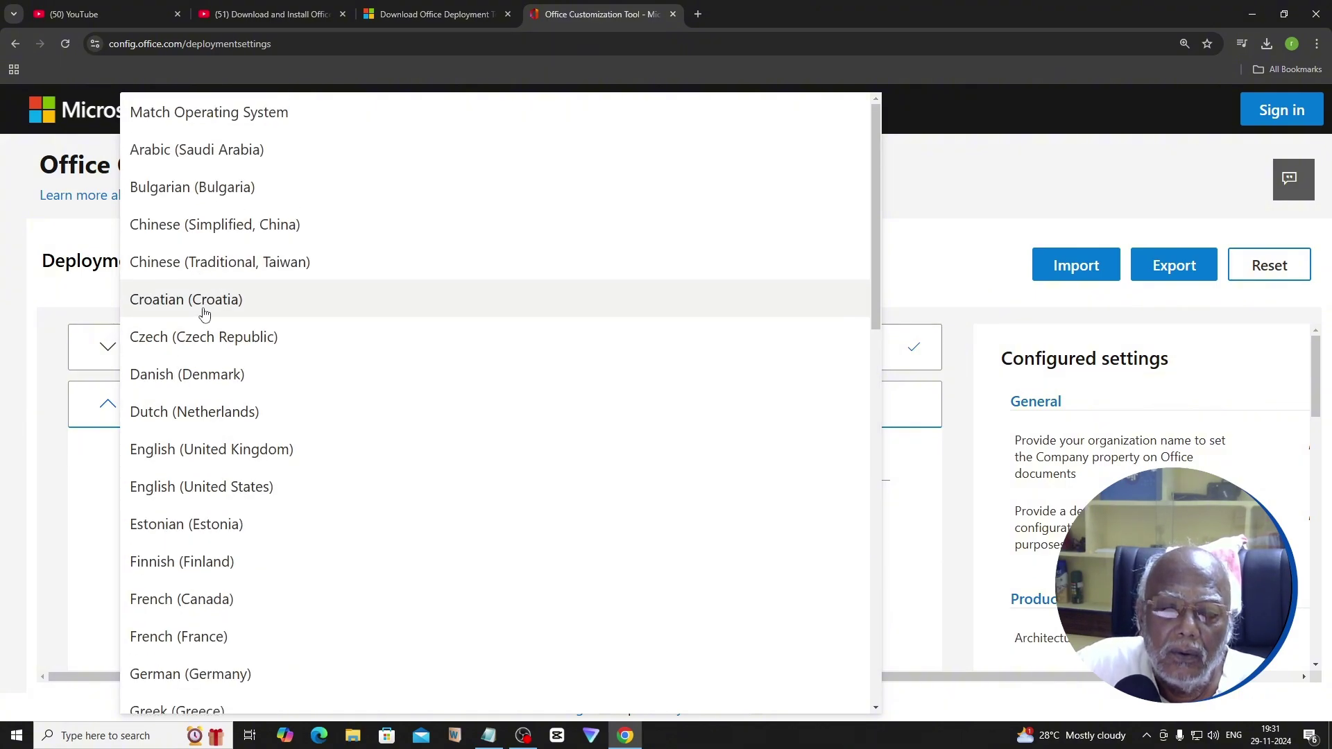
{"action": "left_click", "coordinate": [217, 459]}
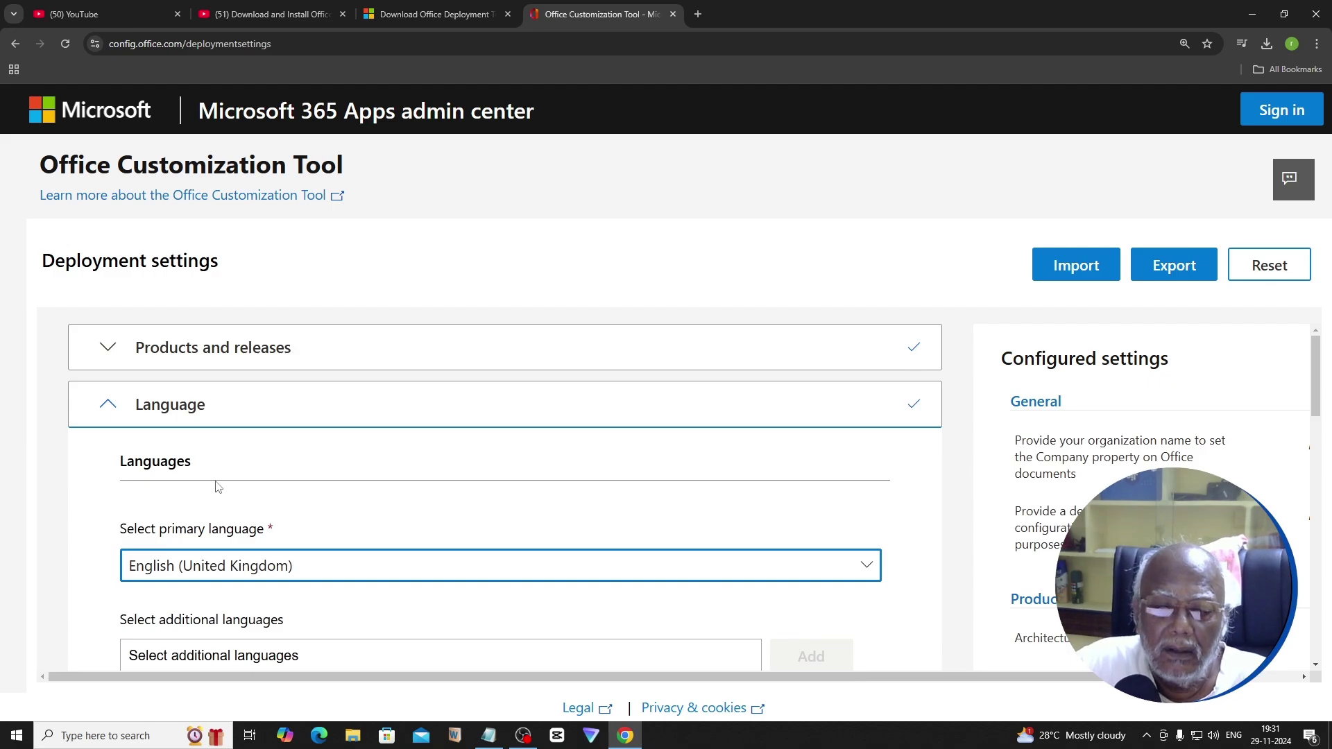
{"action": "left_click", "coordinate": [219, 565]}
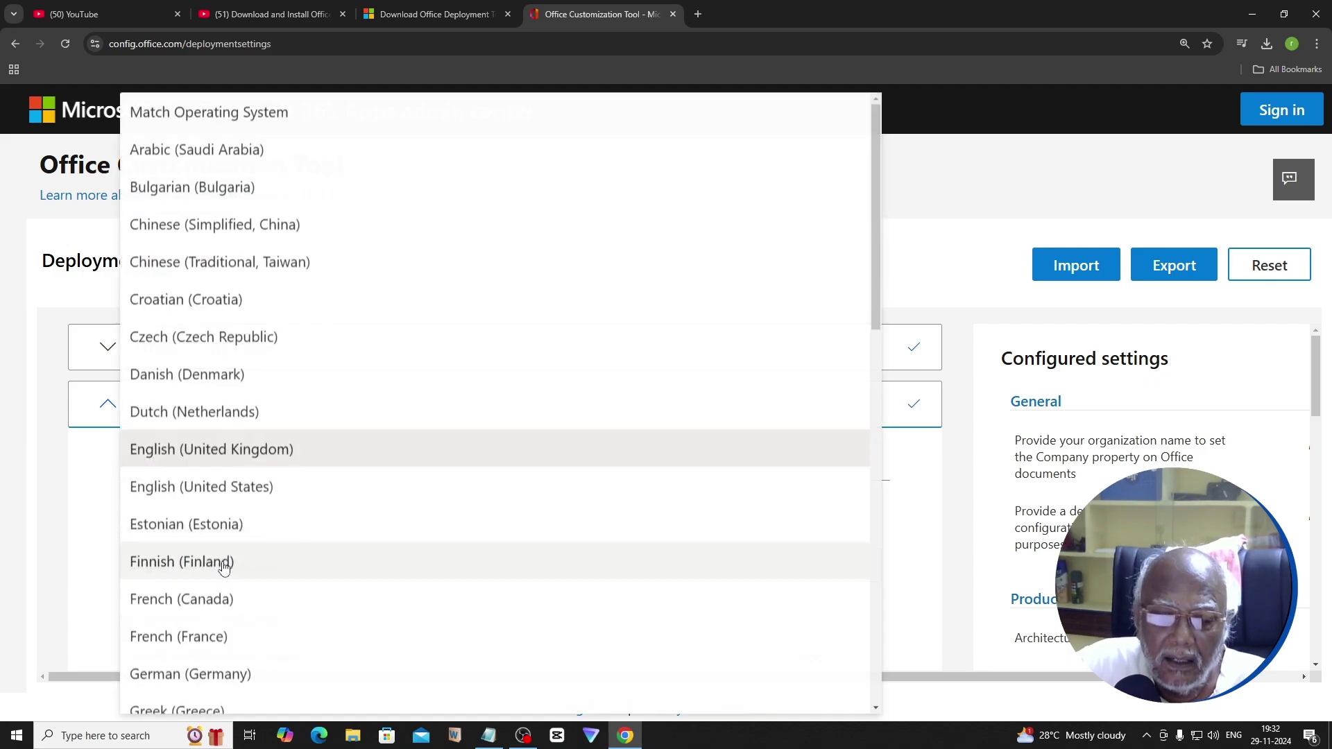
{"action": "left_click", "coordinate": [214, 496]}
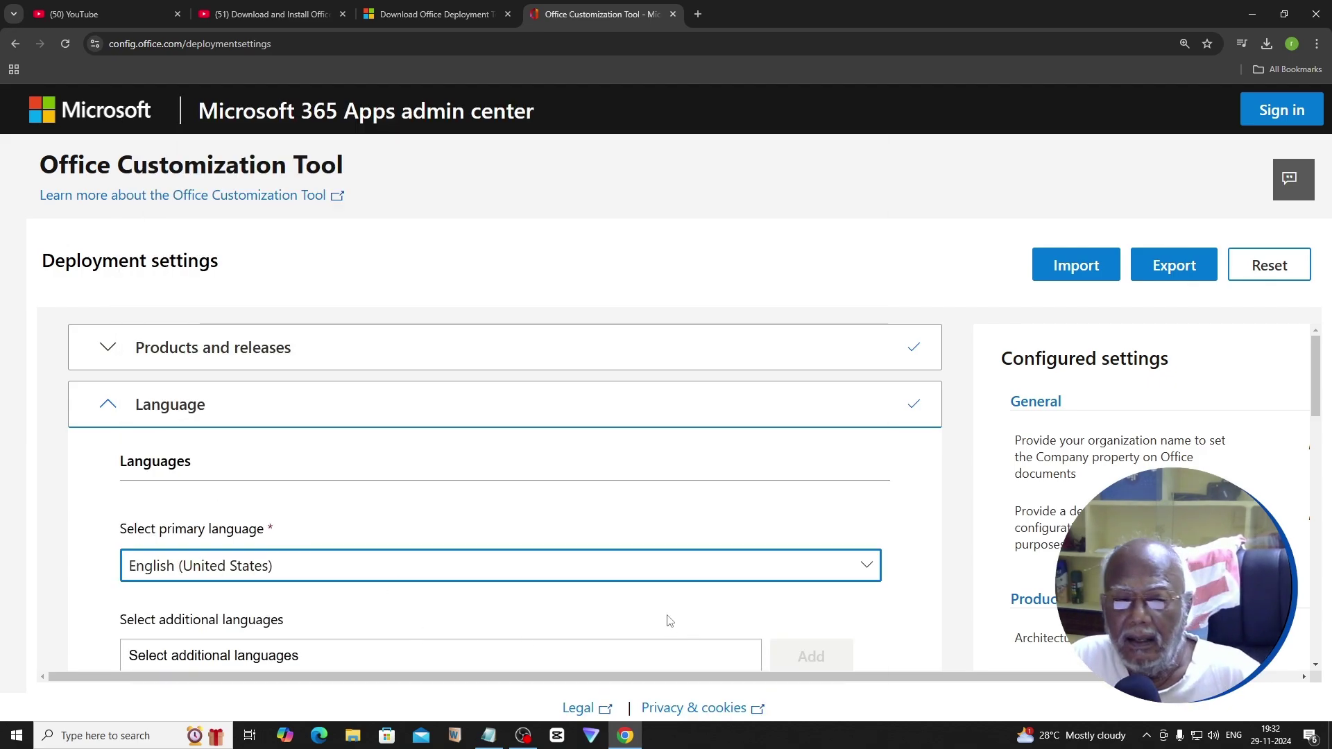
Choose Office Open XML formats as the default file format for the deployment configuration and confirm the choice.
{"action": "scroll", "coordinate": [743, 550], "scroll_direction": "down", "scroll_amount": 10}
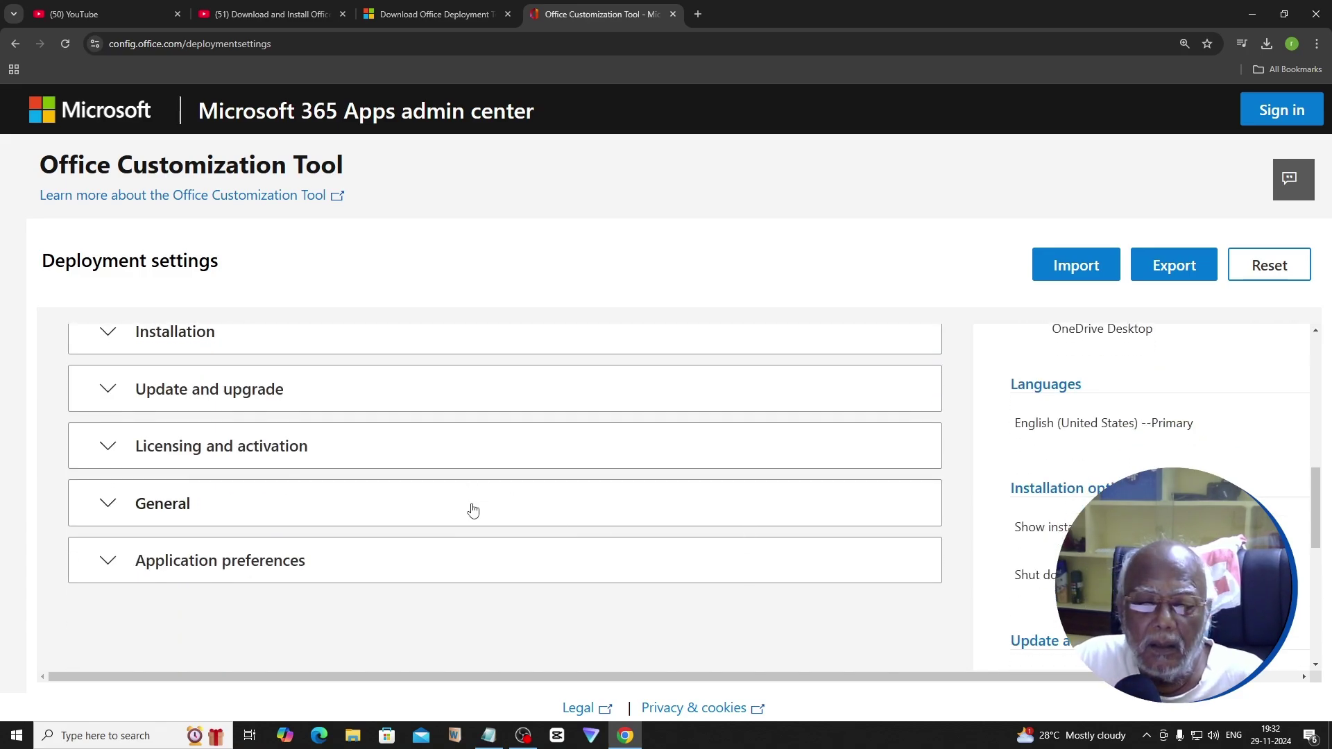
{"action": "scroll", "coordinate": [1213, 363], "scroll_direction": "up", "scroll_amount": 5}
{"action": "scroll", "coordinate": [1196, 402], "scroll_direction": "down", "scroll_amount": 5}
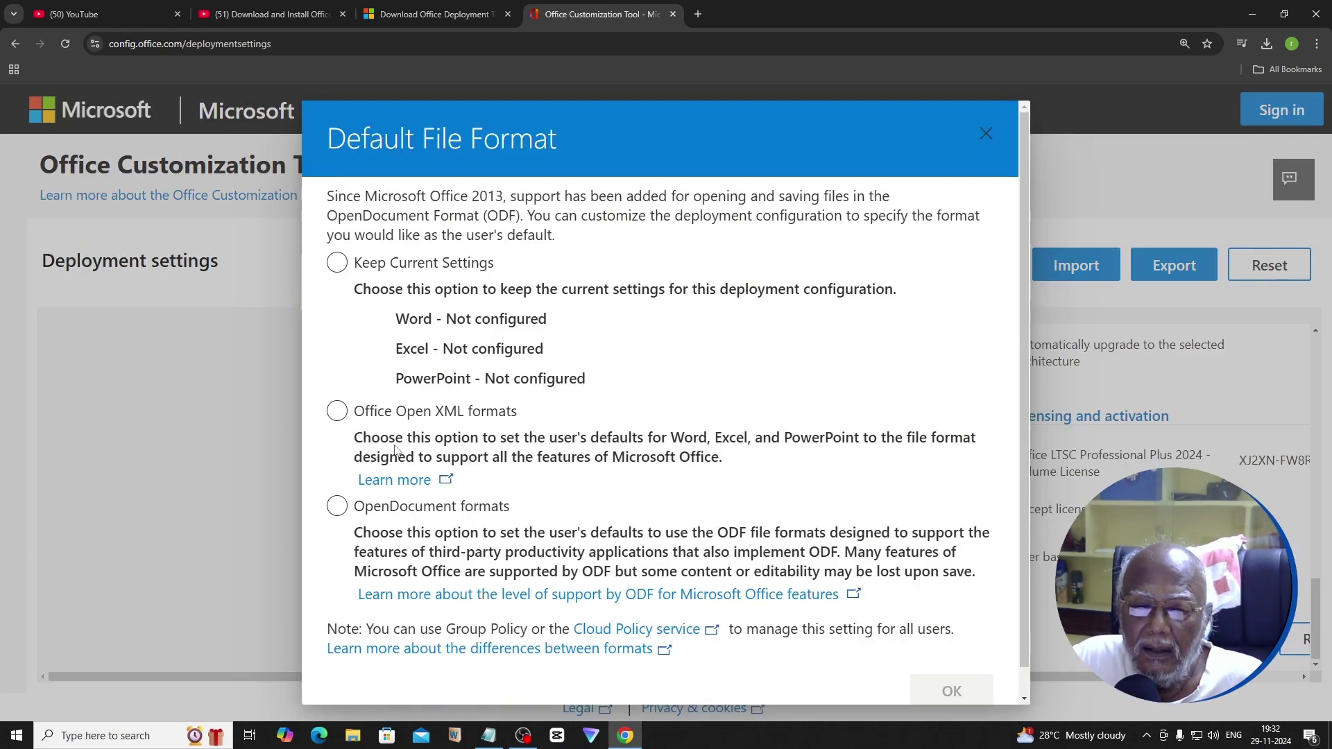
{"action": "left_click", "coordinate": [338, 411]}
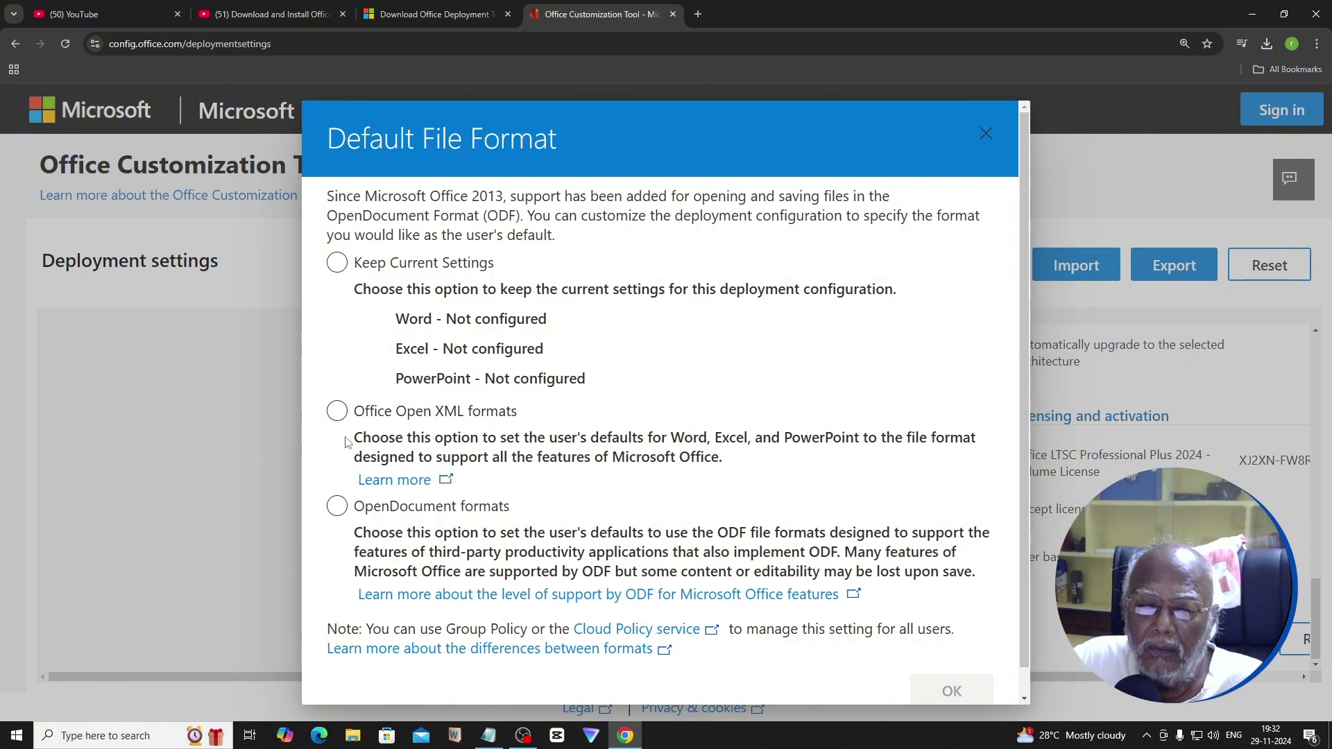
{"action": "left_click", "coordinate": [337, 411]}
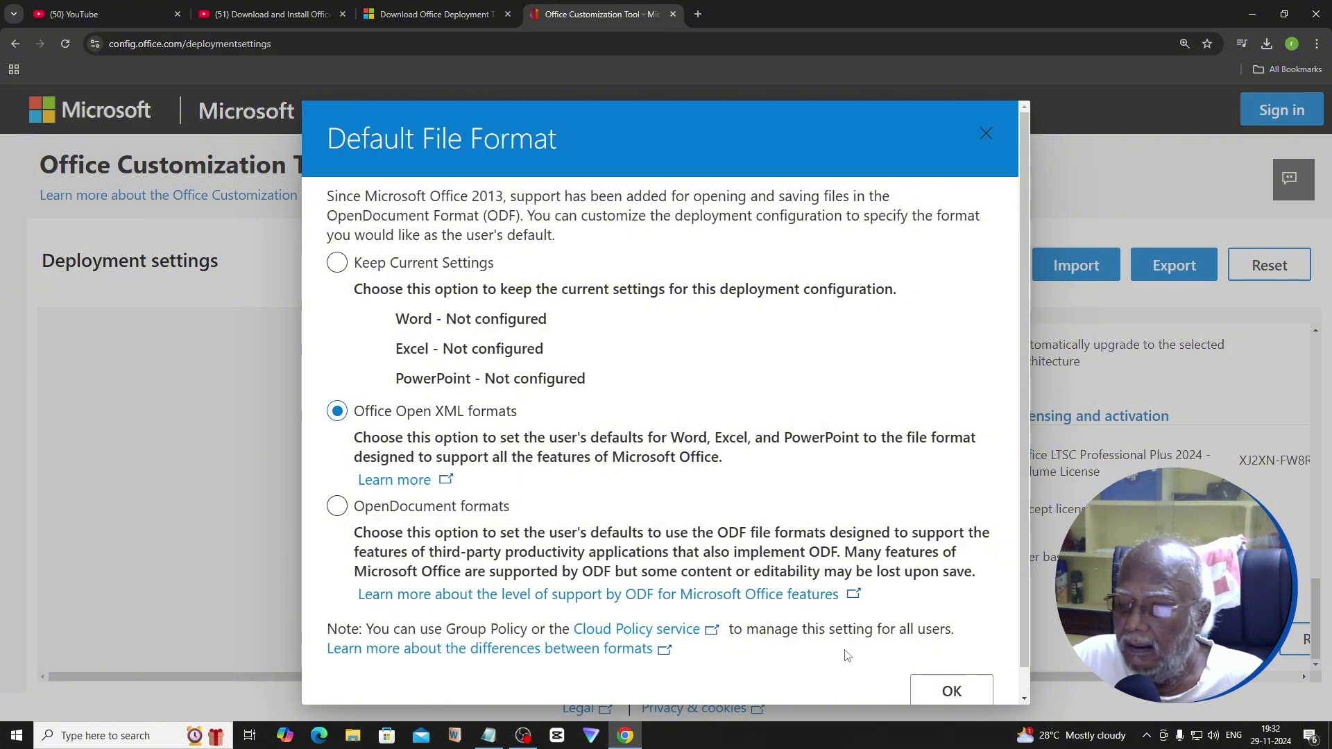
{"action": "left_click", "coordinate": [952, 691]}
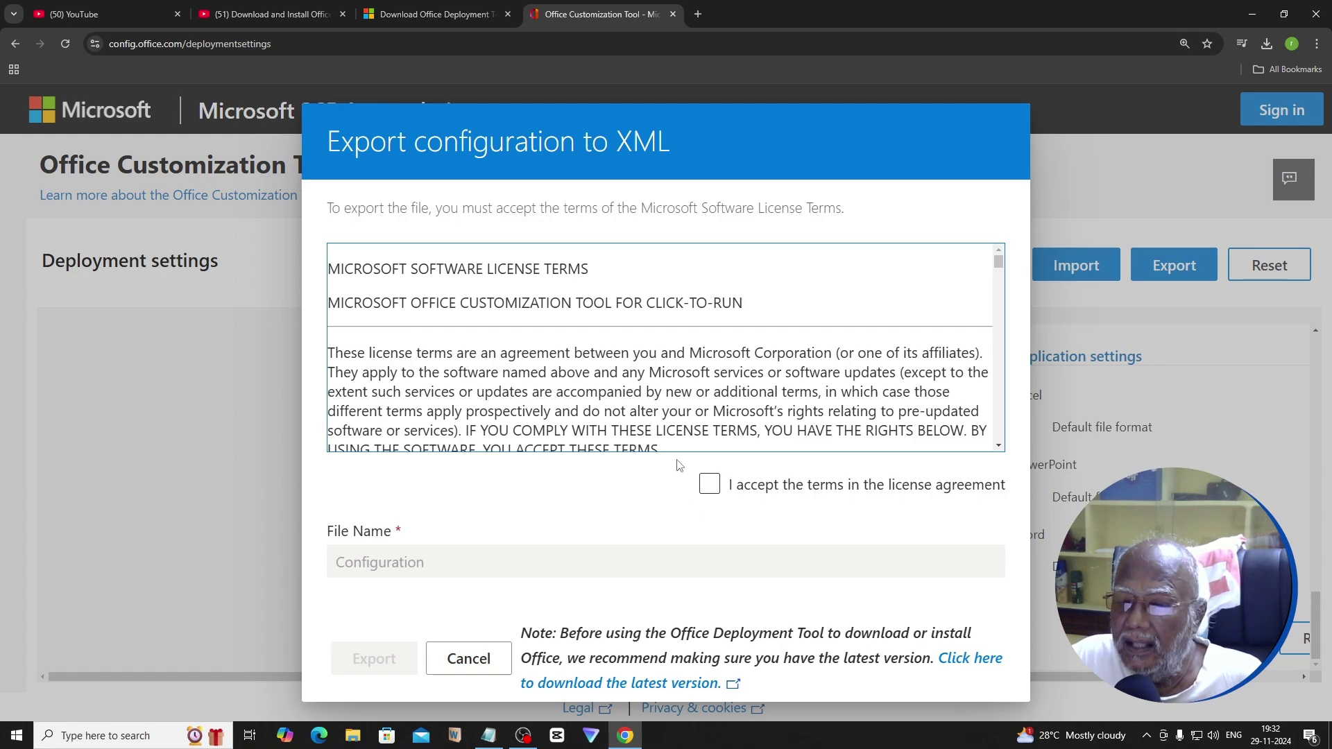
Accept the license agreement and export the configuration to XML with the file name Configuration.
{"action": "left_click", "coordinate": [709, 484]}
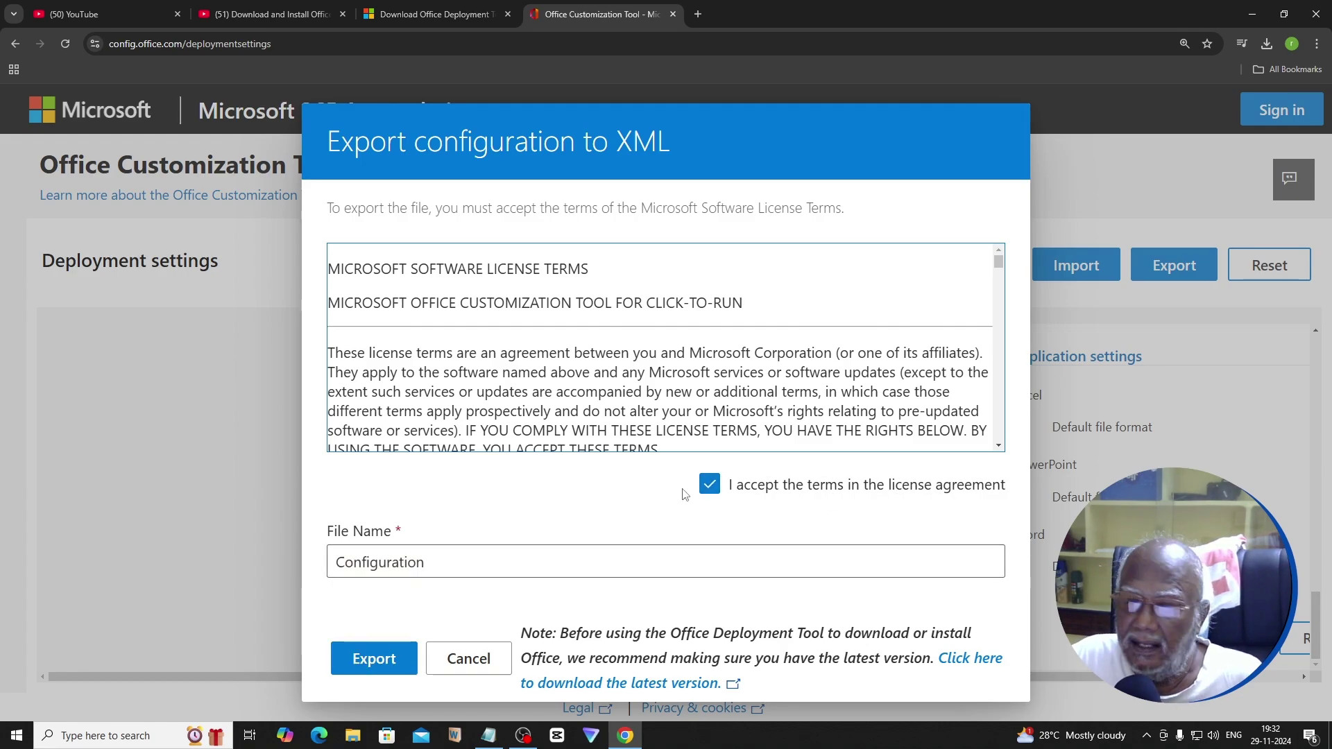
{"action": "left_click", "coordinate": [389, 664]}
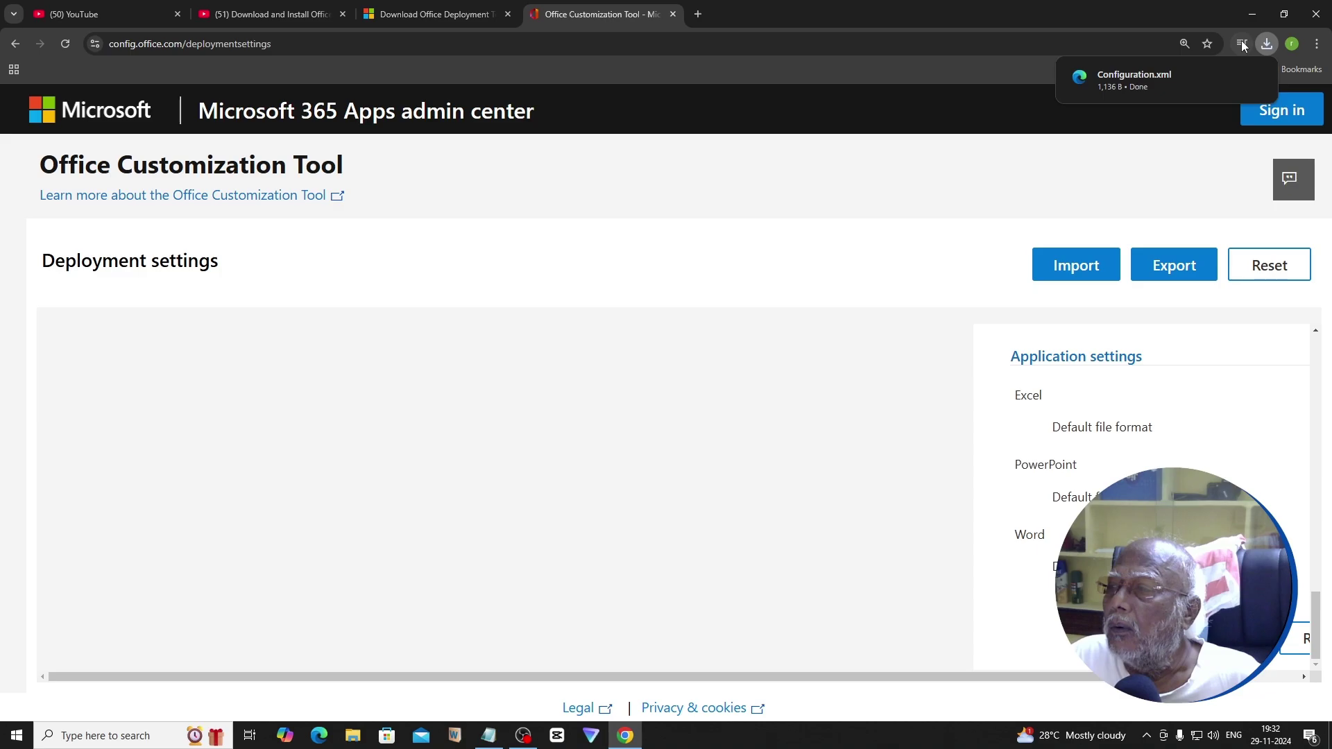
{"action": "left_click", "coordinate": [1252, 15]}
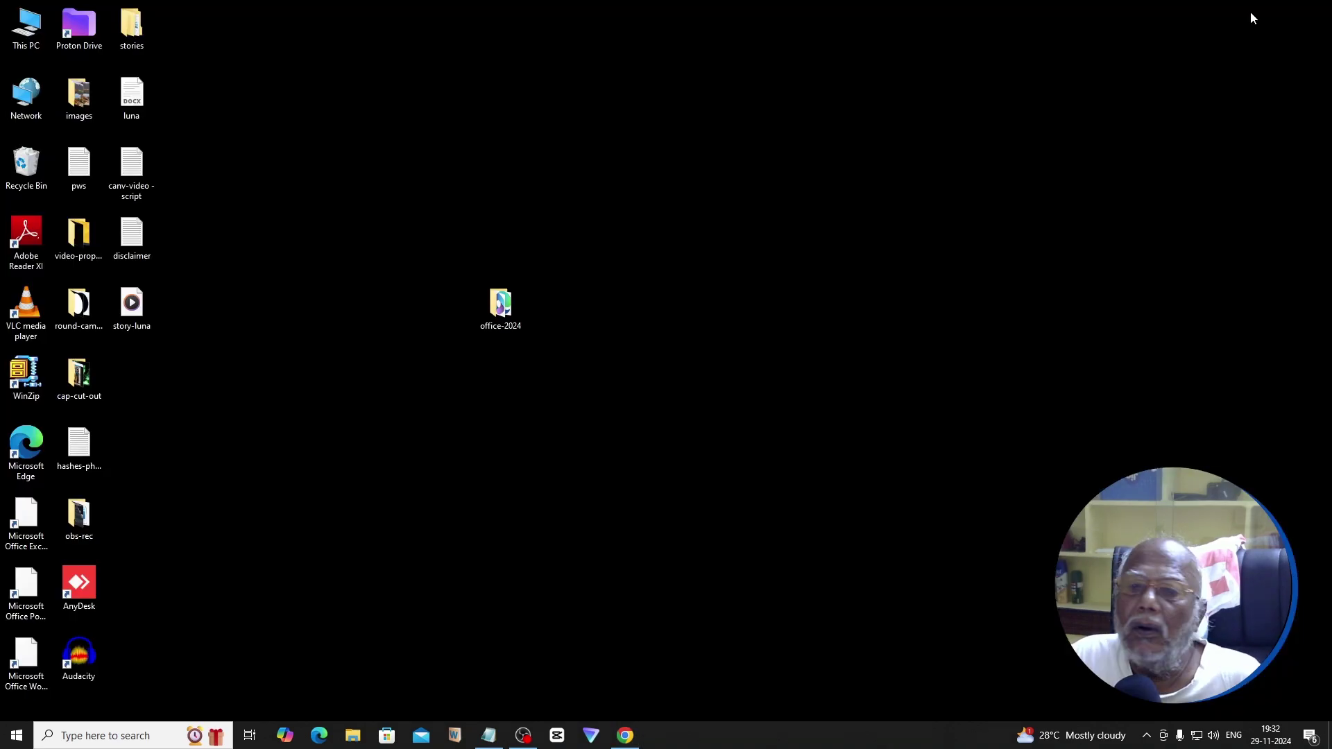
Copy the exported Configuration file from the Downloads folder into the office-2024 folder on the desktop.
{"action": "left_click", "coordinate": [32, 24]}
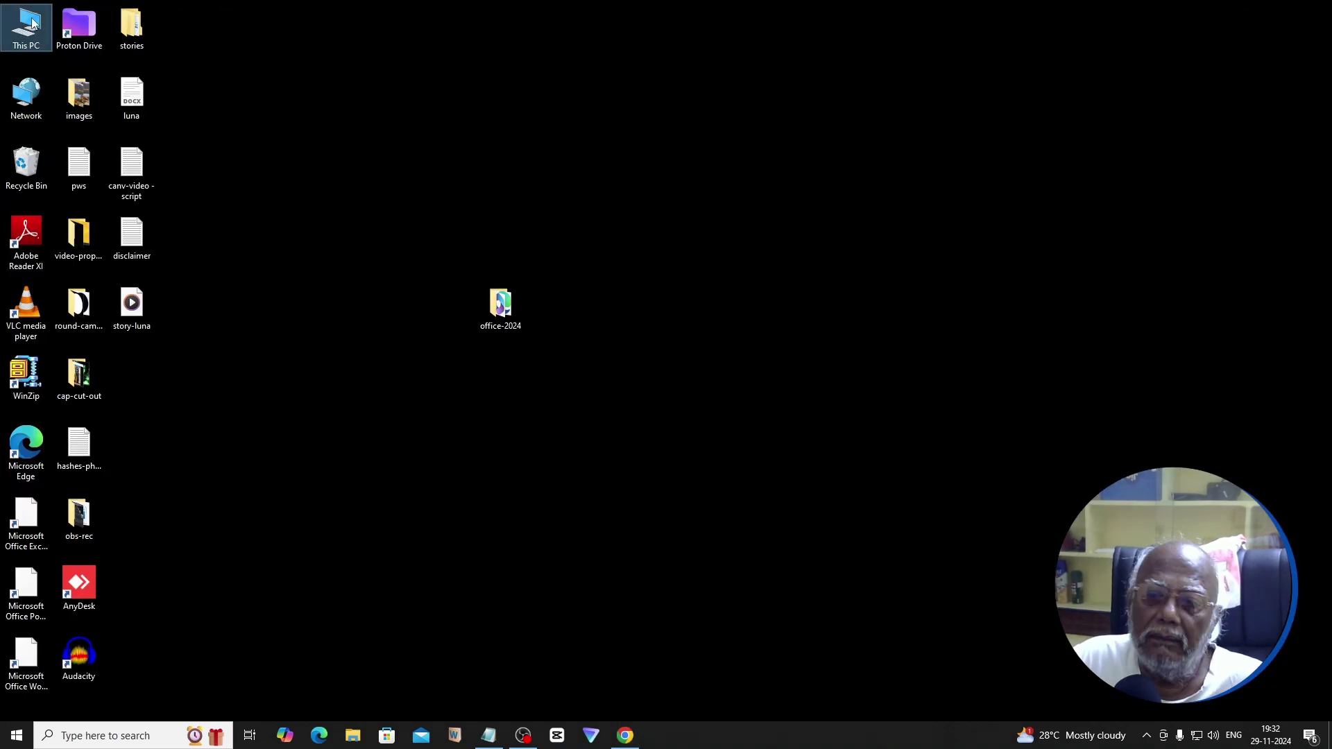
{"action": "double_click", "coordinate": [33, 24]}
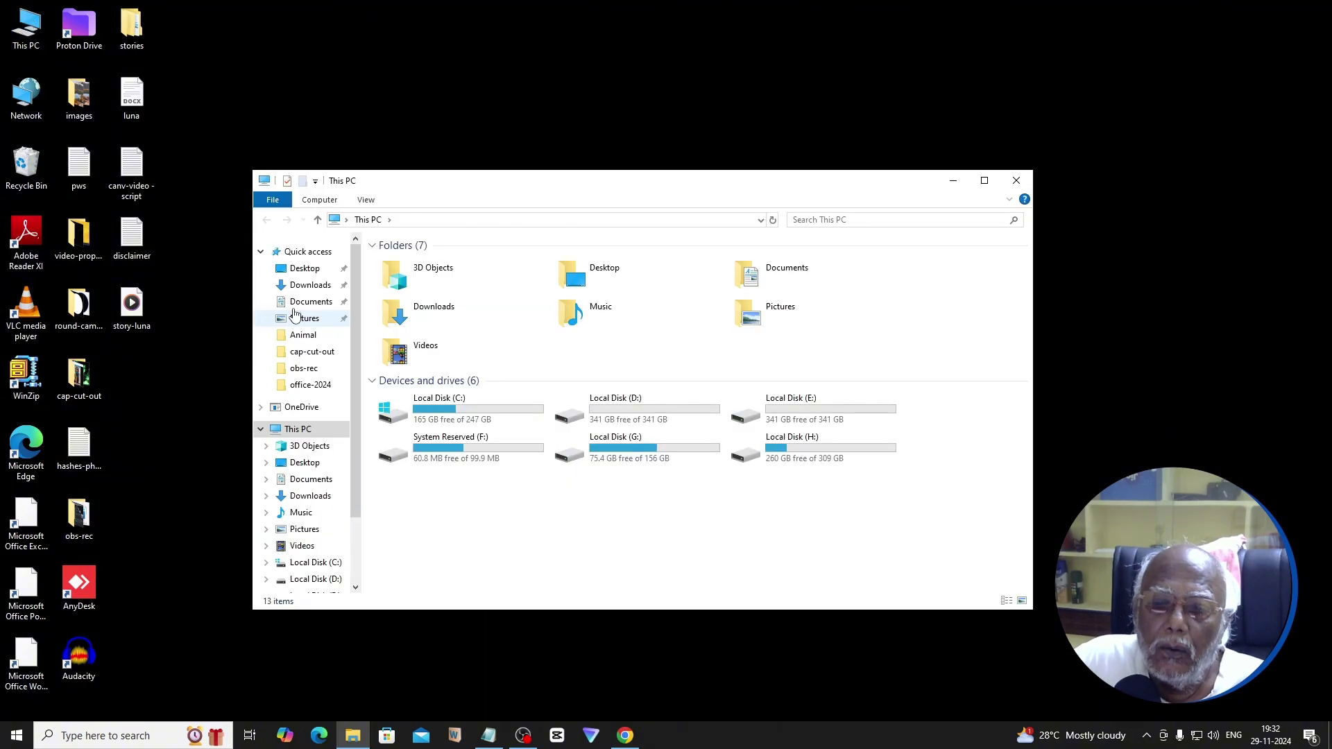
{"action": "left_click", "coordinate": [310, 284]}
{"action": "left_click", "coordinate": [425, 282]}
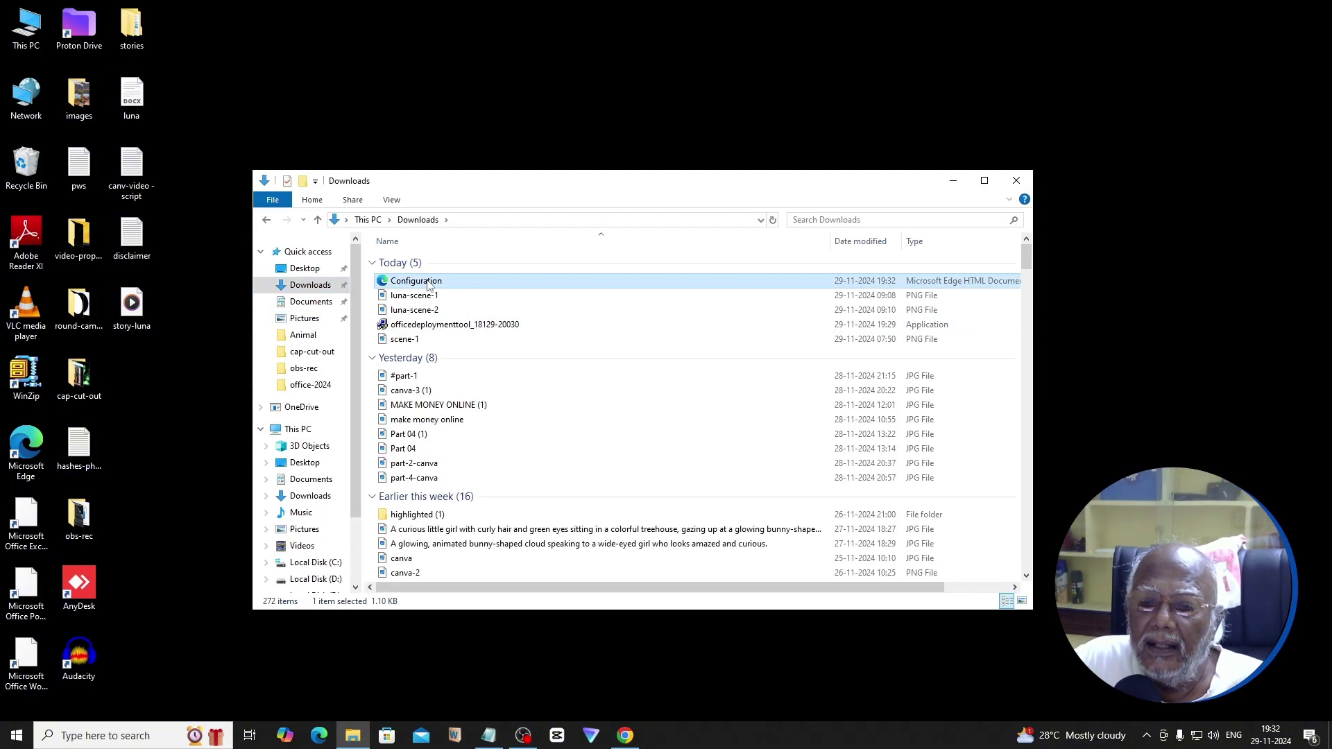
{"action": "right_click", "coordinate": [427, 284]}
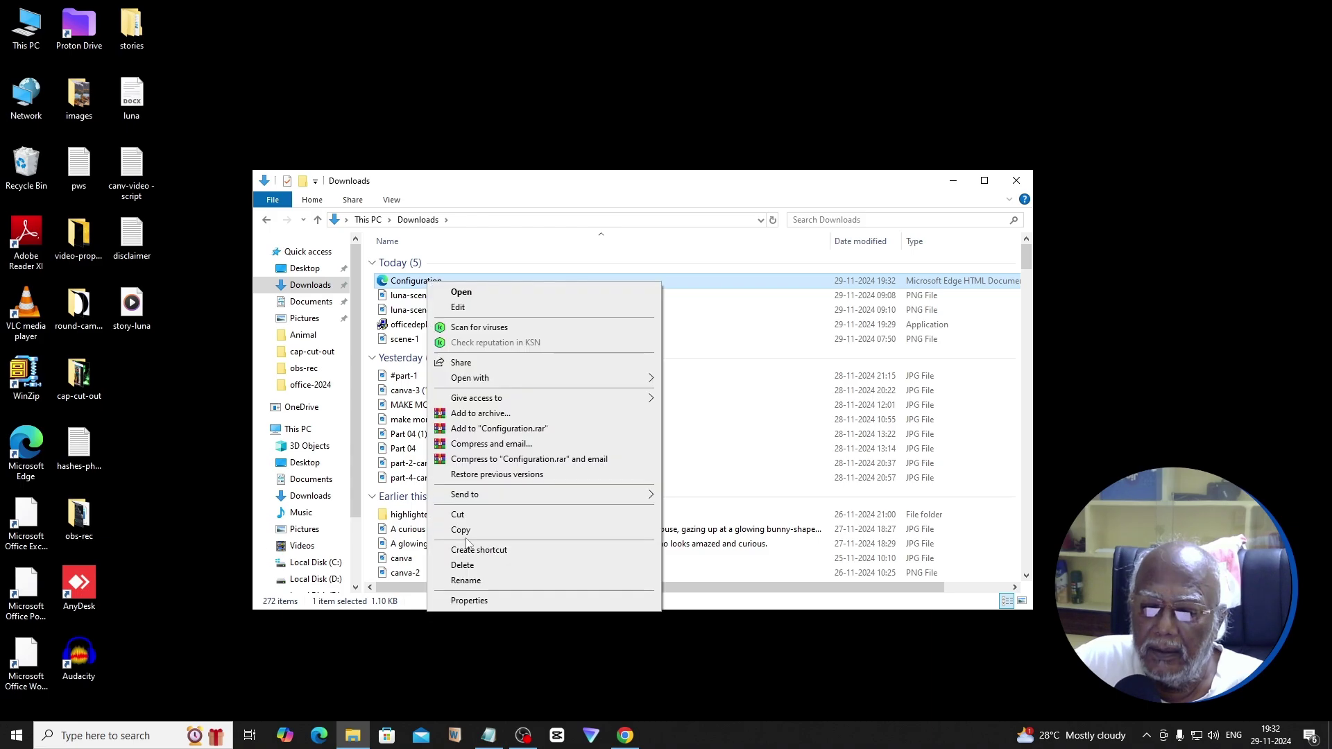
{"action": "key", "text": "Escape"}
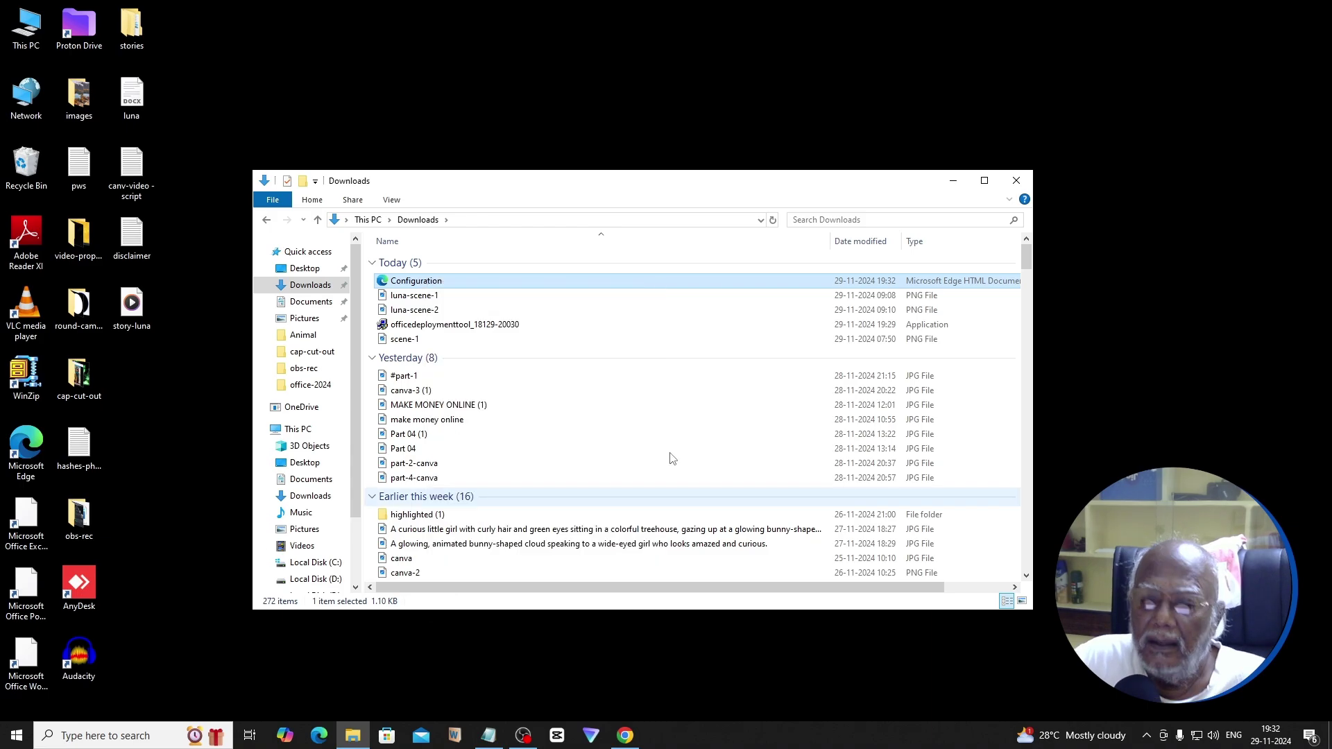
{"action": "left_click", "coordinate": [1016, 180]}
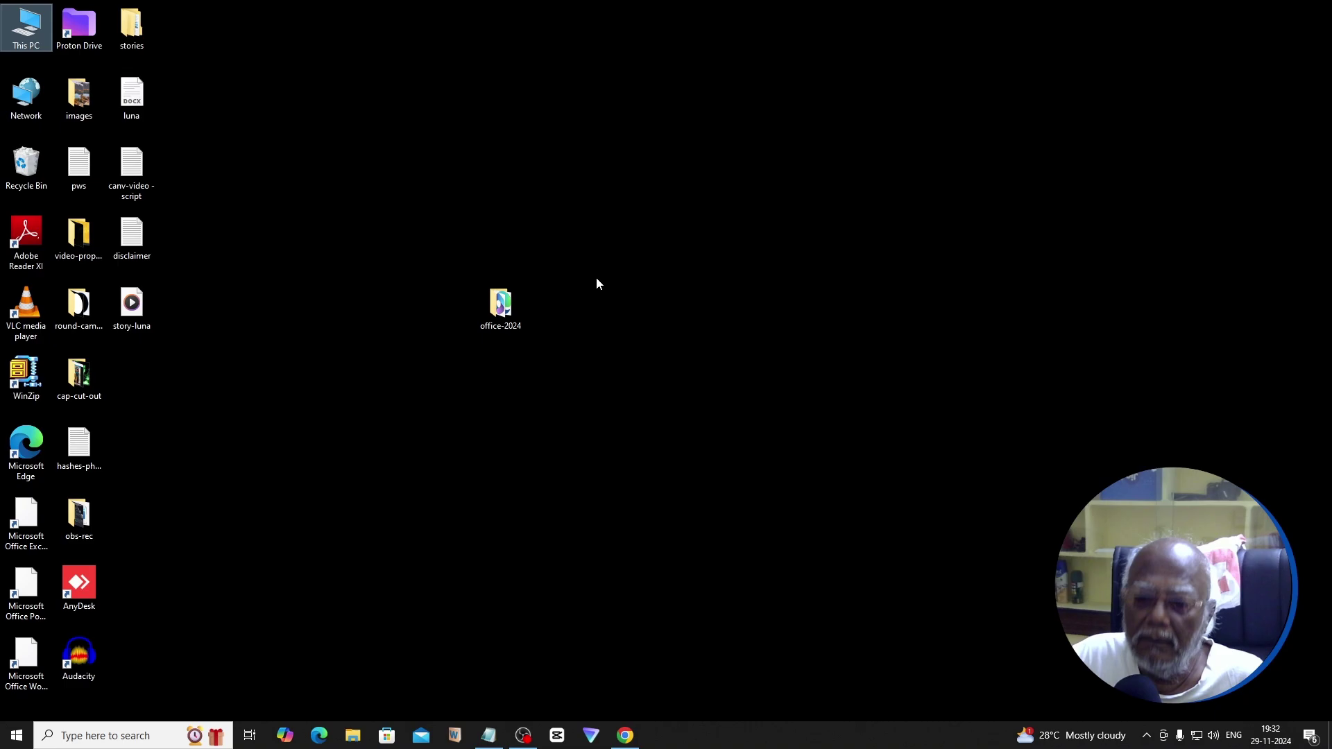
{"action": "double_click", "coordinate": [500, 306]}
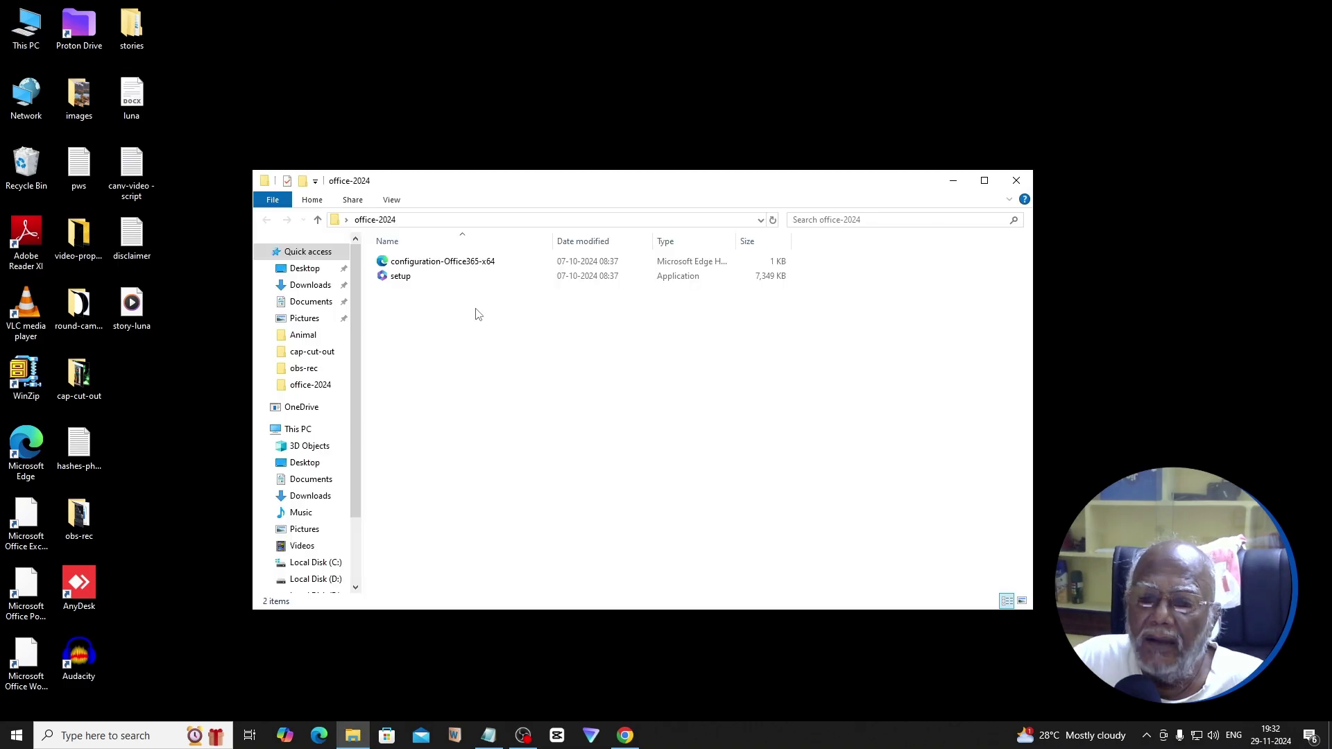
{"action": "right_click", "coordinate": [444, 341]}
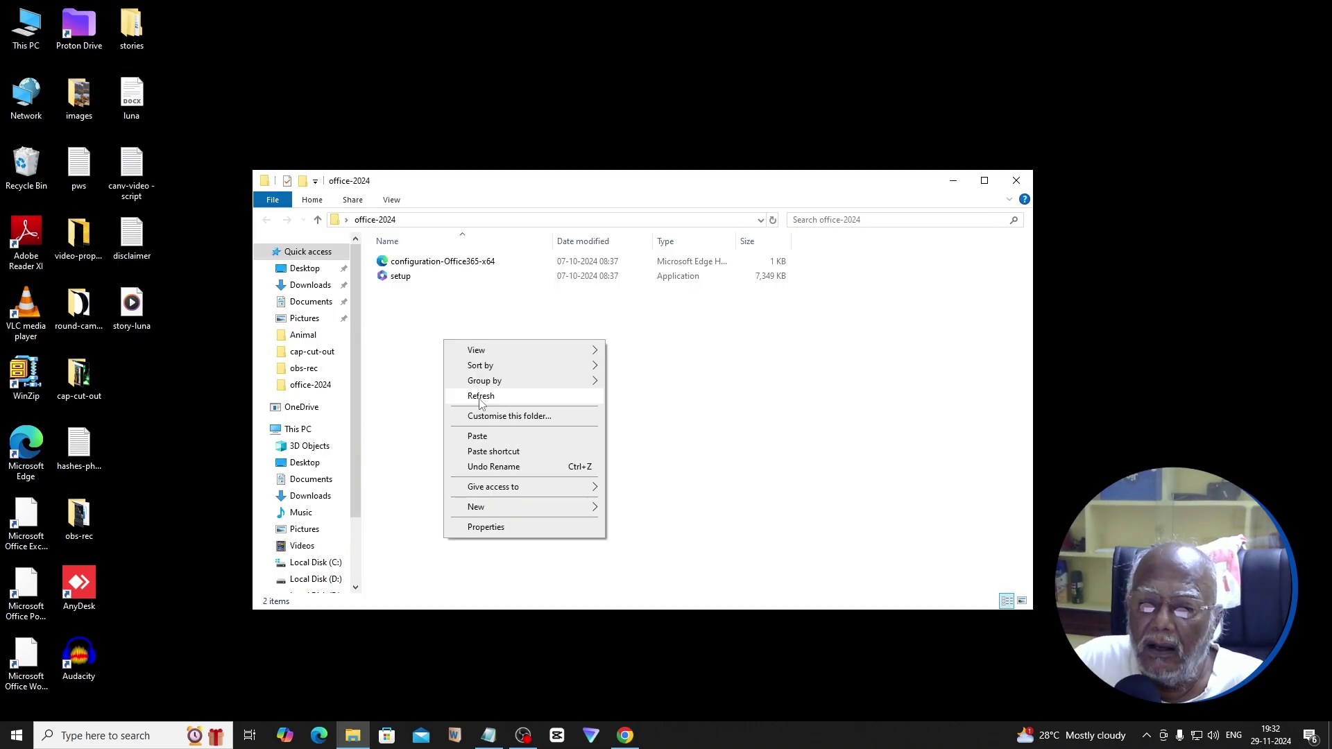
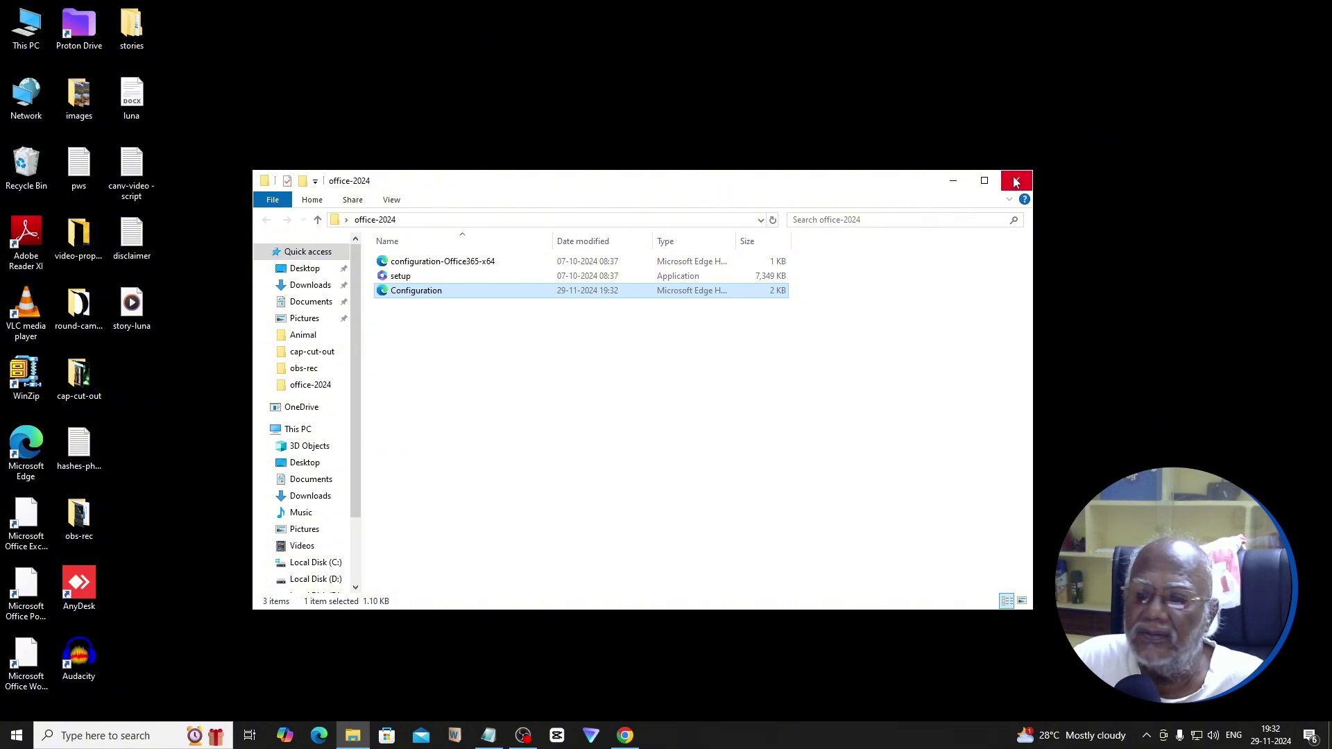
{"action": "left_click", "coordinate": [1016, 183]}
Reposition the office-2024 folder on the desktop closer to the existing columns of icons.
{"action": "right_click", "coordinate": [589, 174]}
{"action": "left_click", "coordinate": [504, 303]}
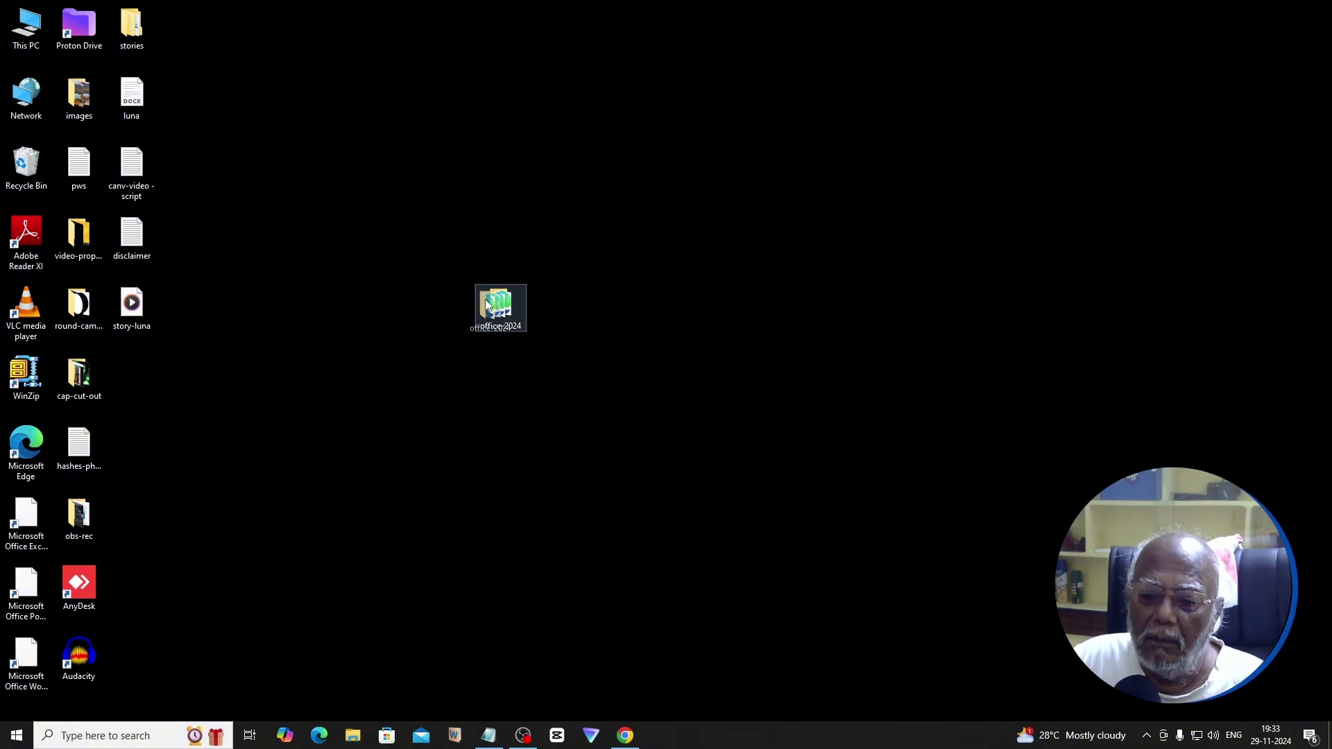
{"action": "left_click_drag", "start_coordinate": [485, 301], "coordinate": [182, 368]}
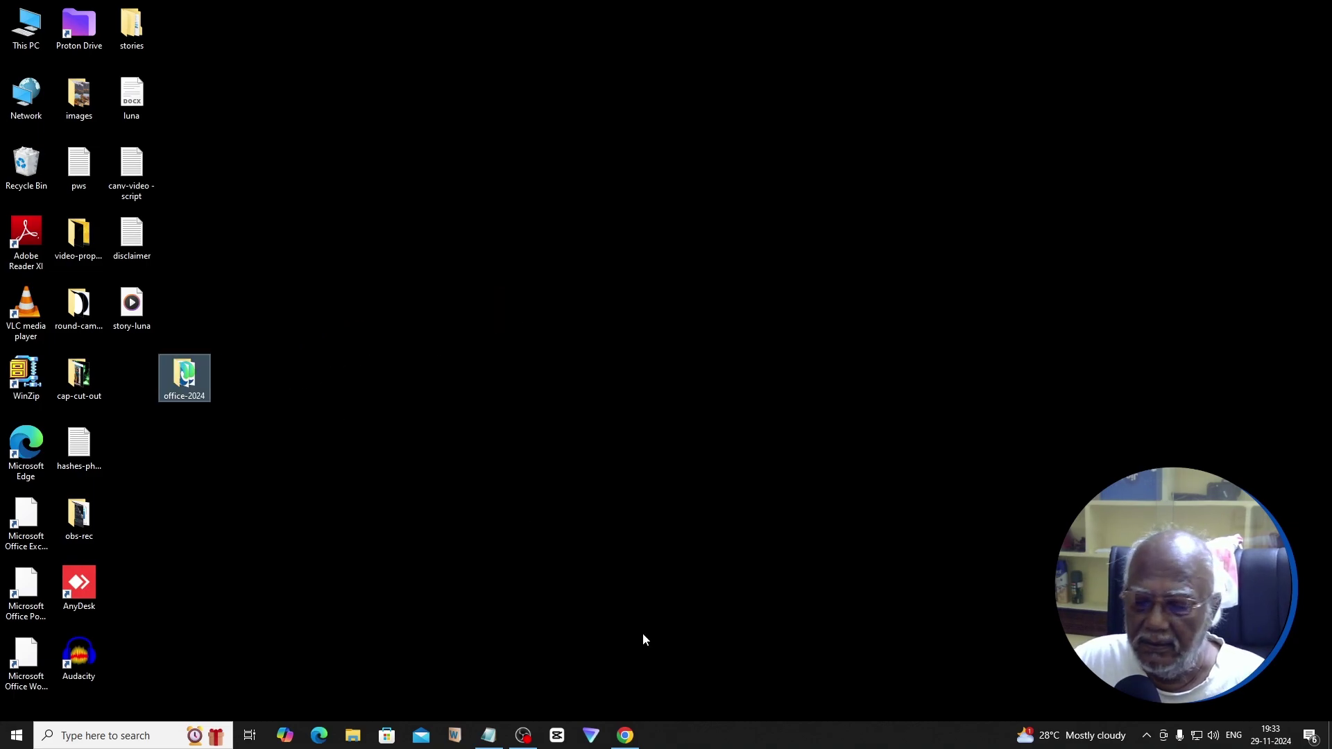
{"action": "mouse_move", "coordinate": [629, 741]}
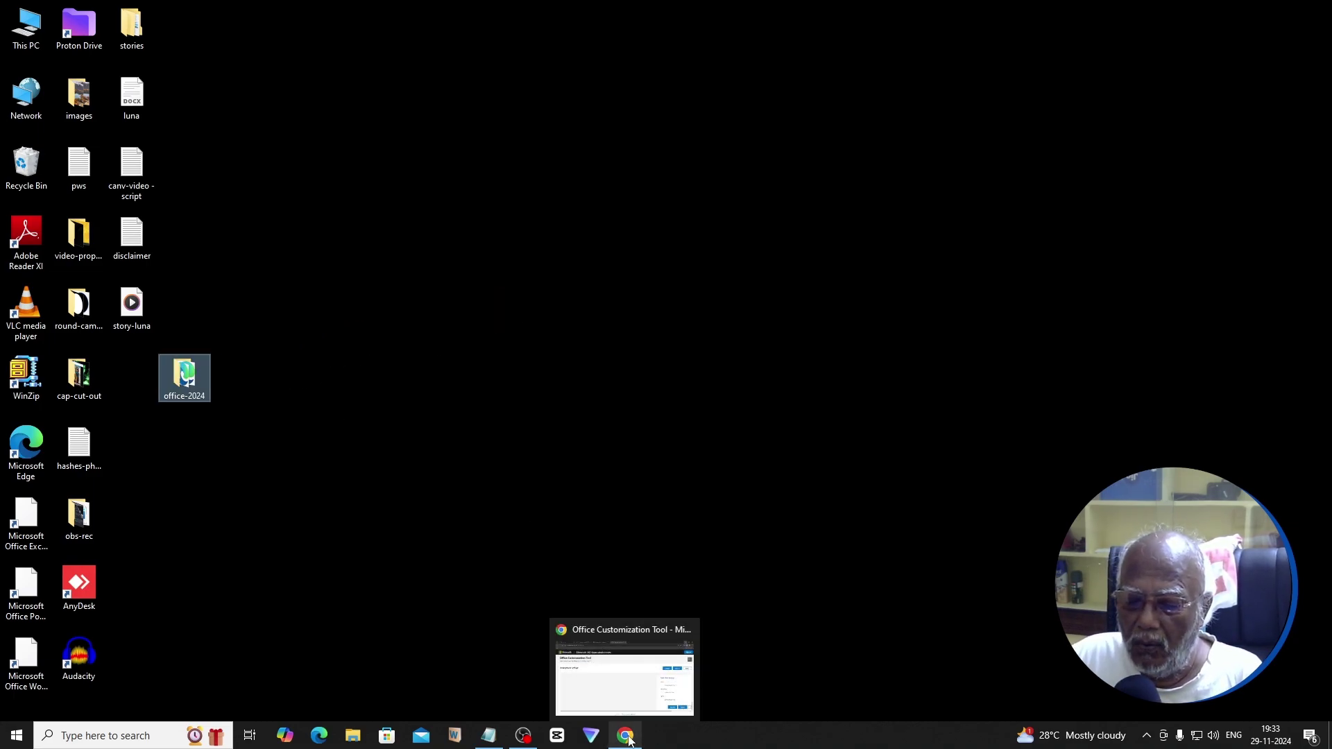
Move the office-2024 folder from the desktop to the root of Local Disk (C:).
{"action": "right_click", "coordinate": [196, 372]}
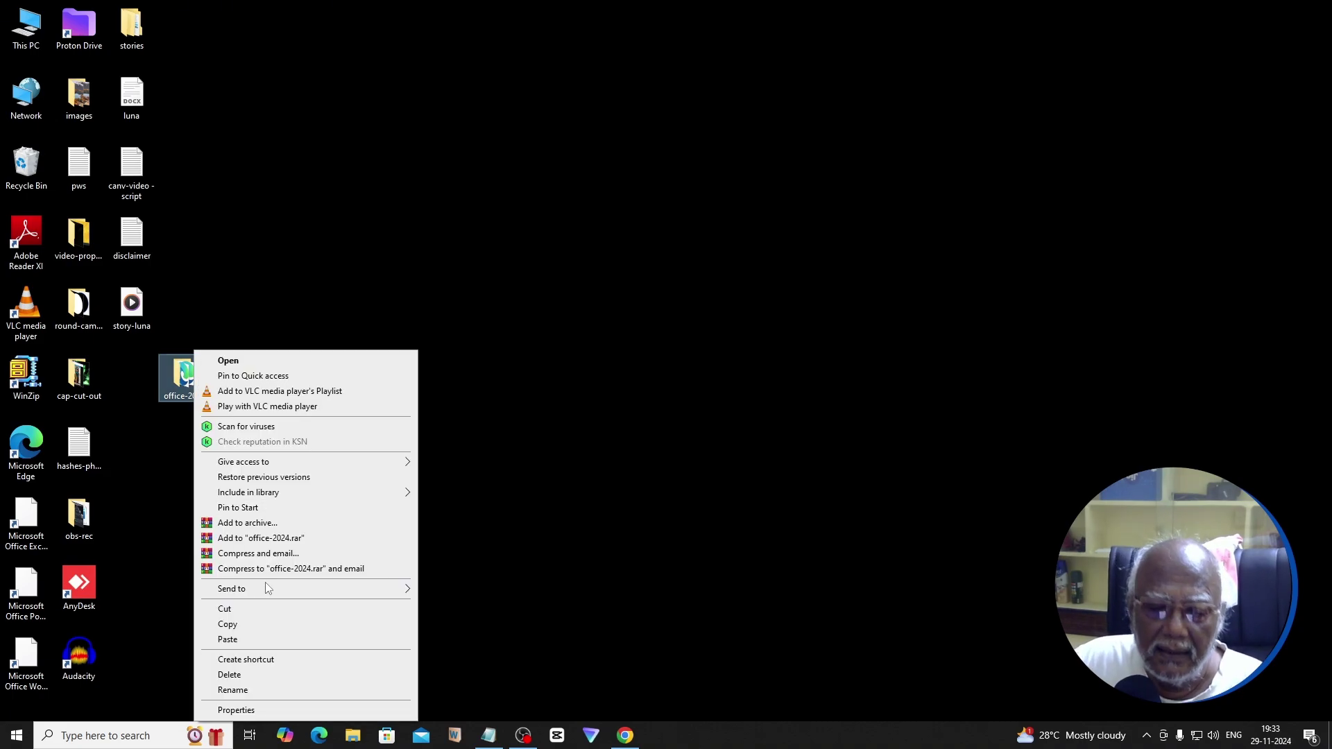
{"action": "left_click", "coordinate": [233, 609]}
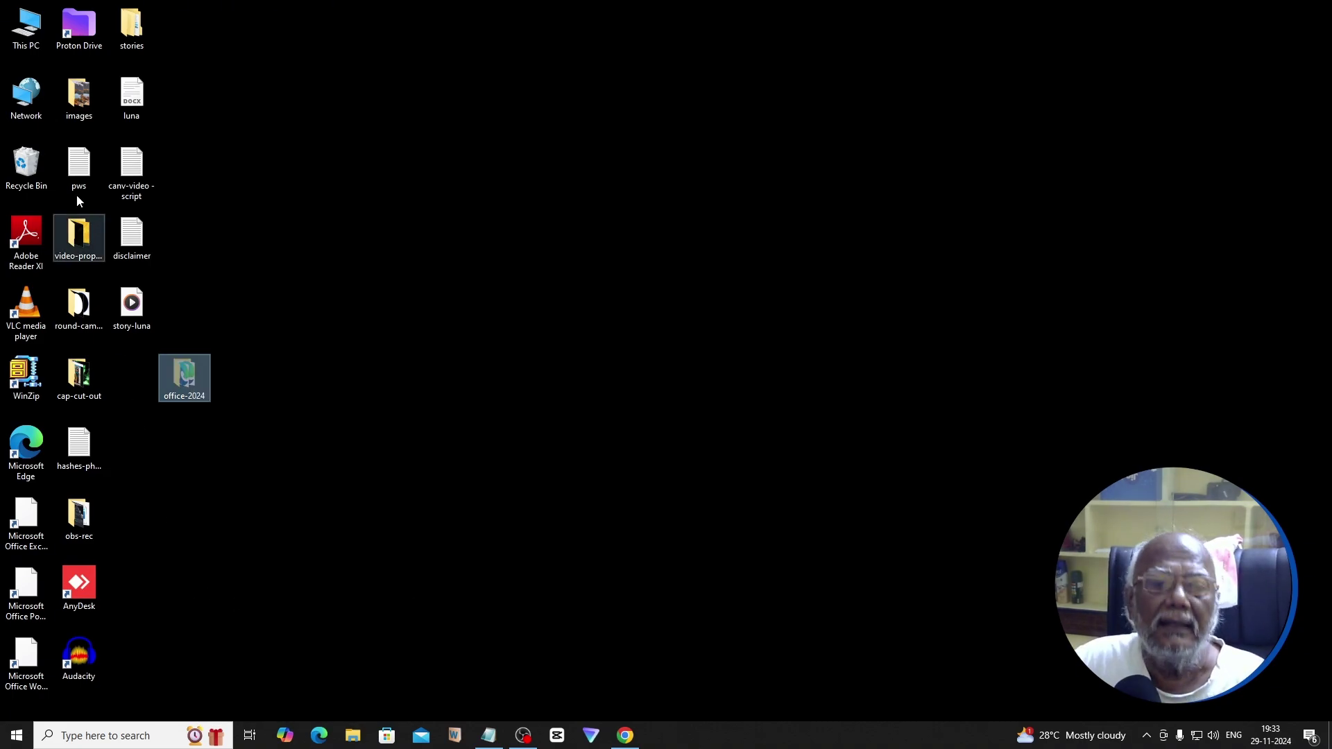
{"action": "left_click", "coordinate": [27, 27]}
{"action": "double_click", "coordinate": [27, 26]}
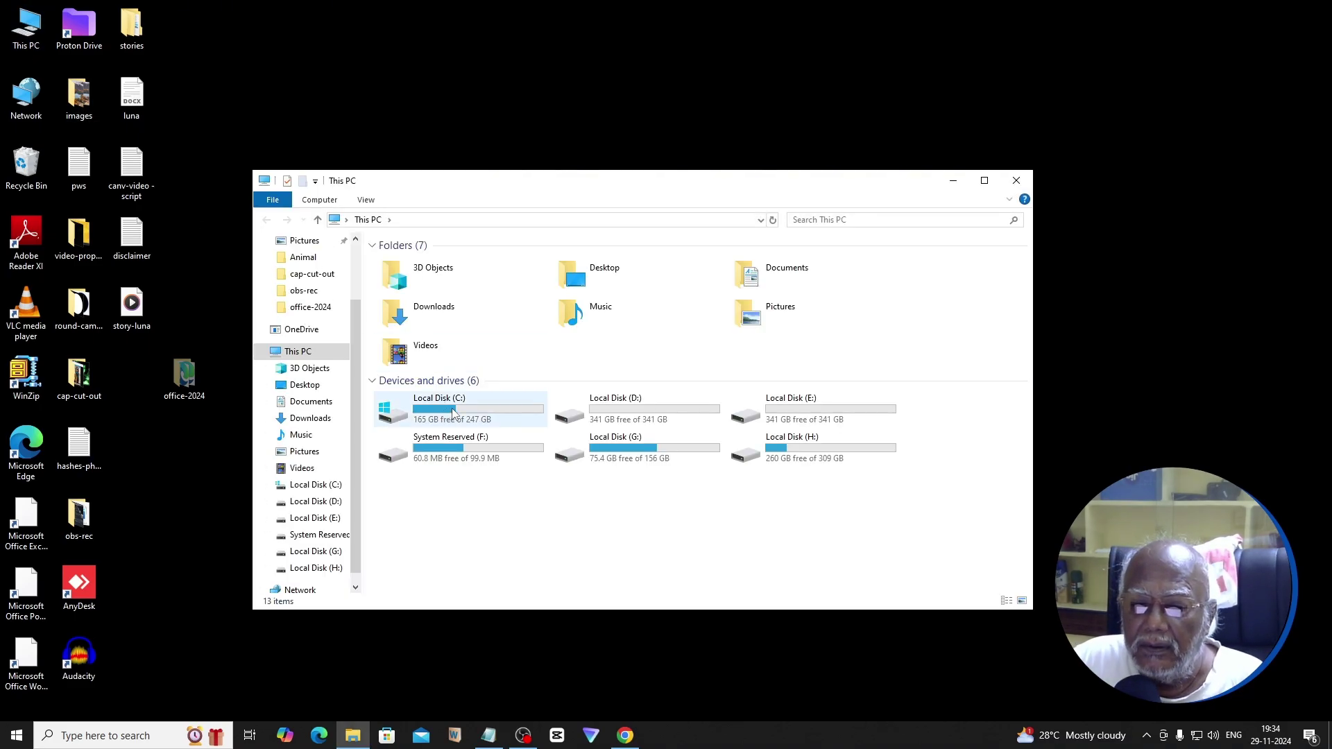
{"action": "double_click", "coordinate": [446, 421]}
{"action": "right_click", "coordinate": [447, 355]}
{"action": "left_click", "coordinate": [483, 431]}
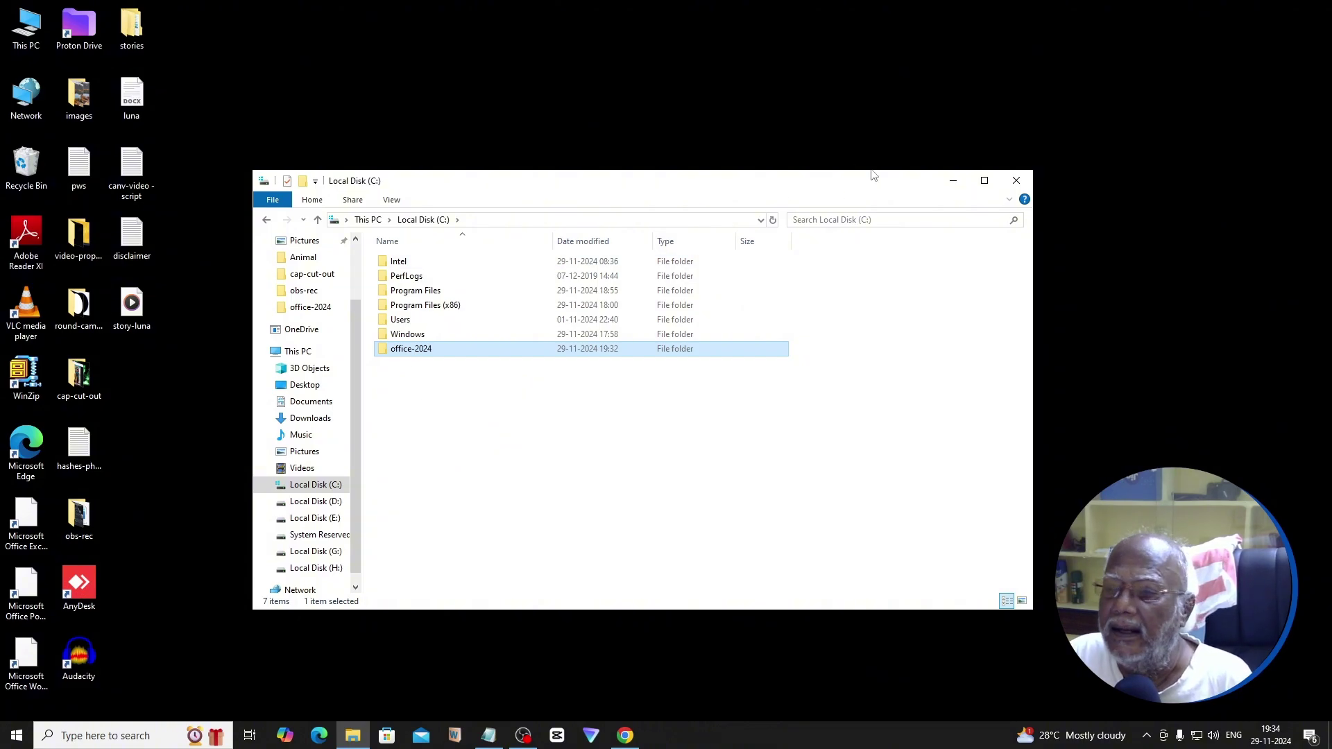
{"action": "left_click", "coordinate": [1017, 181]}
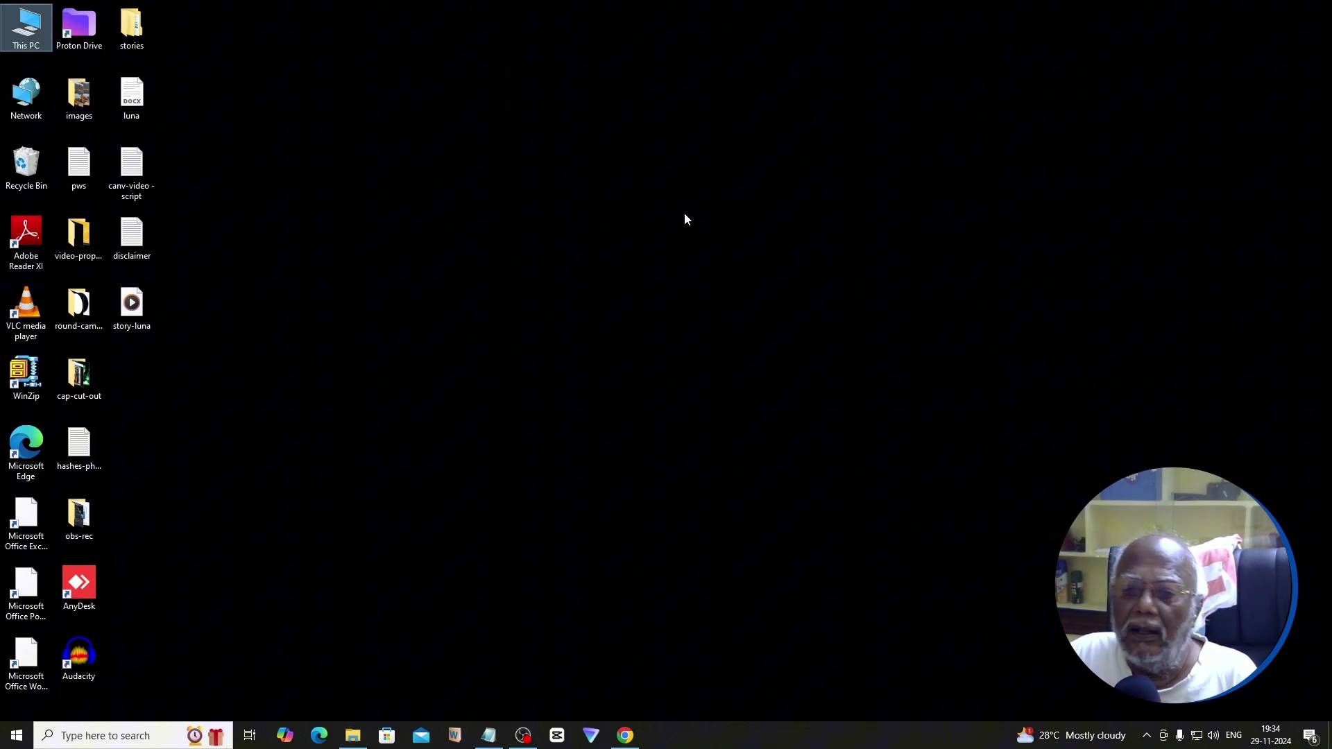
Refresh the desktop, find Command Prompt with a system search, and run it as administrator.
{"action": "right_click", "coordinate": [534, 242]}
{"action": "left_click", "coordinate": [572, 283]}
{"action": "left_click", "coordinate": [174, 736]}
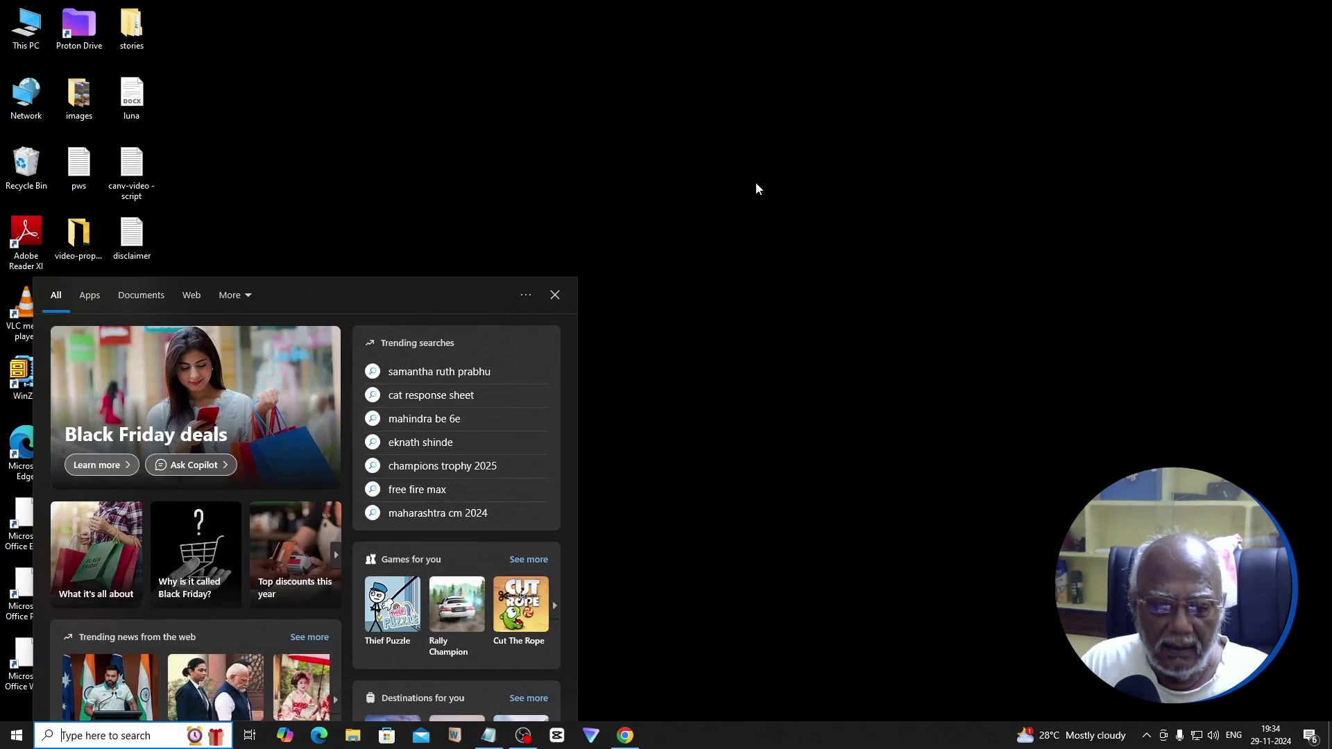
{"action": "type", "text": "co"}
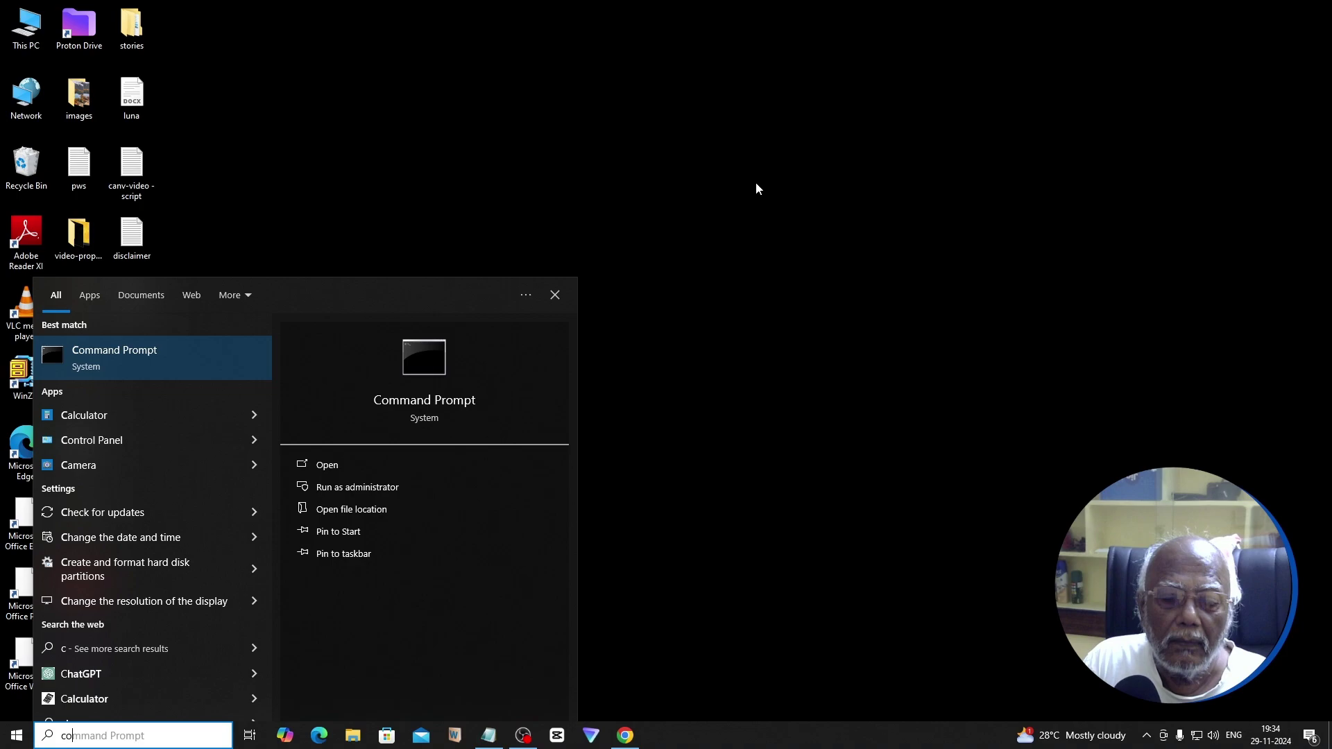
{"action": "type", "text": "n"}
{"action": "key", "text": "BackSpace"}
{"action": "type", "text": "m"}
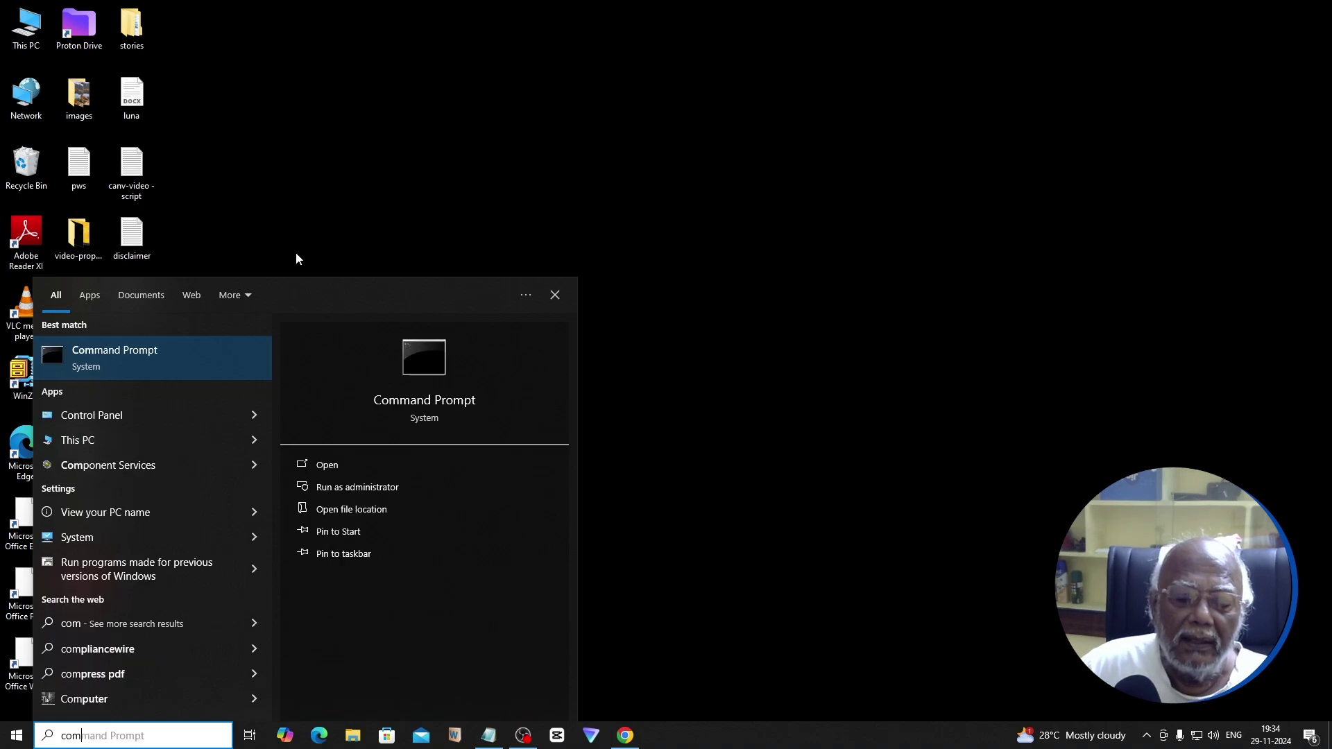
{"action": "right_click", "coordinate": [130, 353]}
{"action": "left_click", "coordinate": [164, 368]}
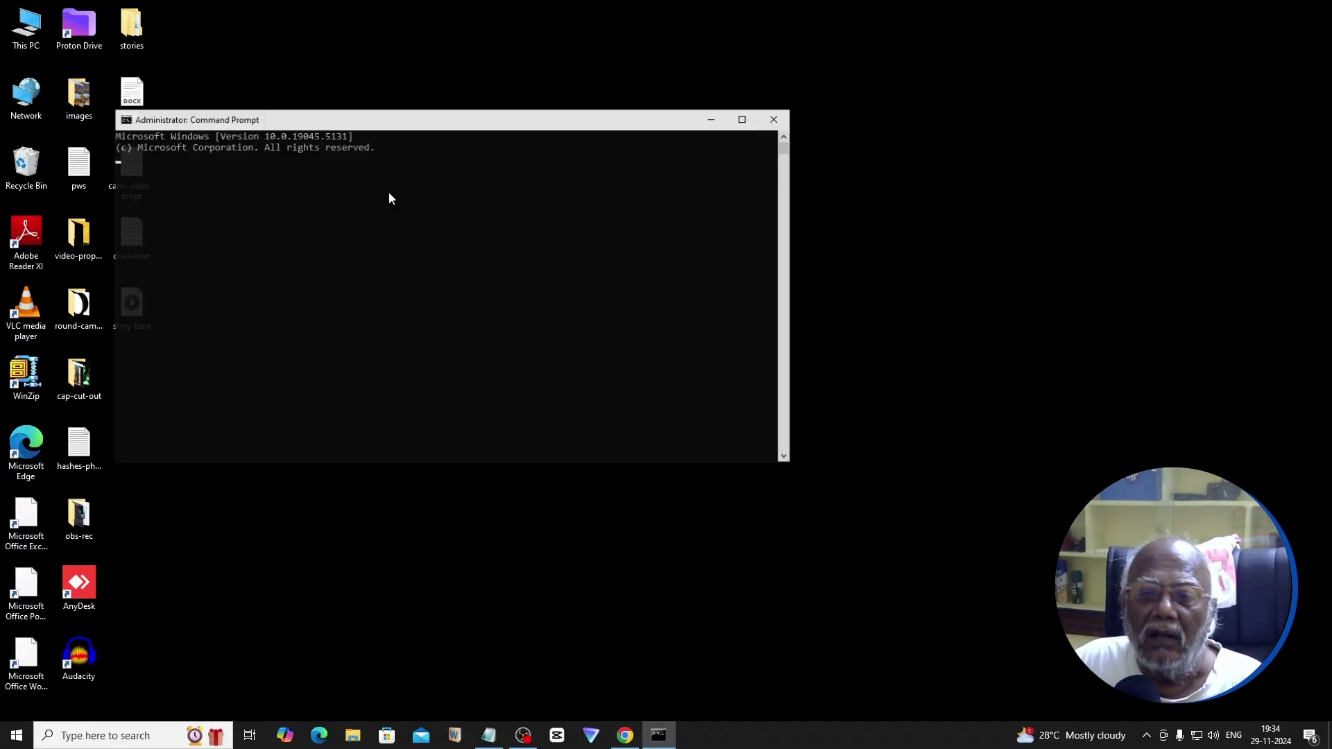
Begin a cd command in Command Prompt and copy the path of the office-2024 folder on Local Disk (C:).
{"action": "left_click", "coordinate": [237, 171]}
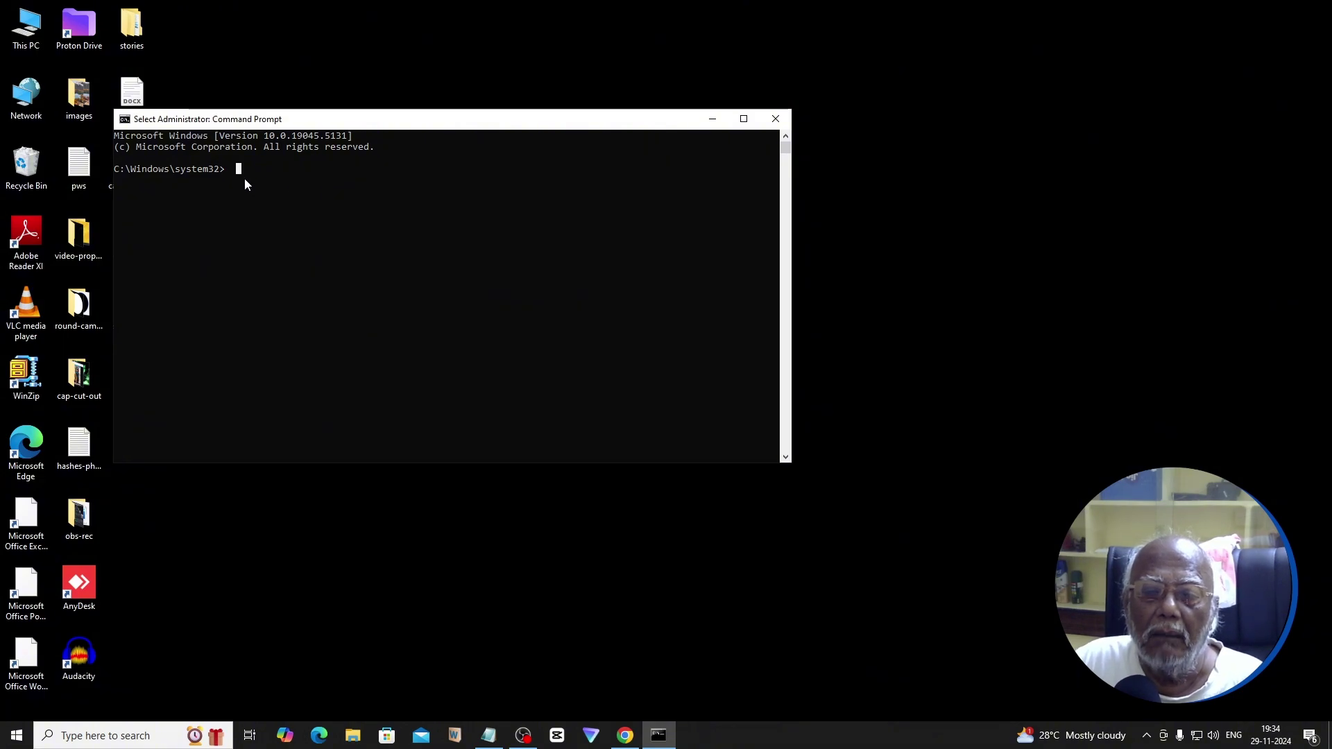
{"action": "type", "text": "cd"}
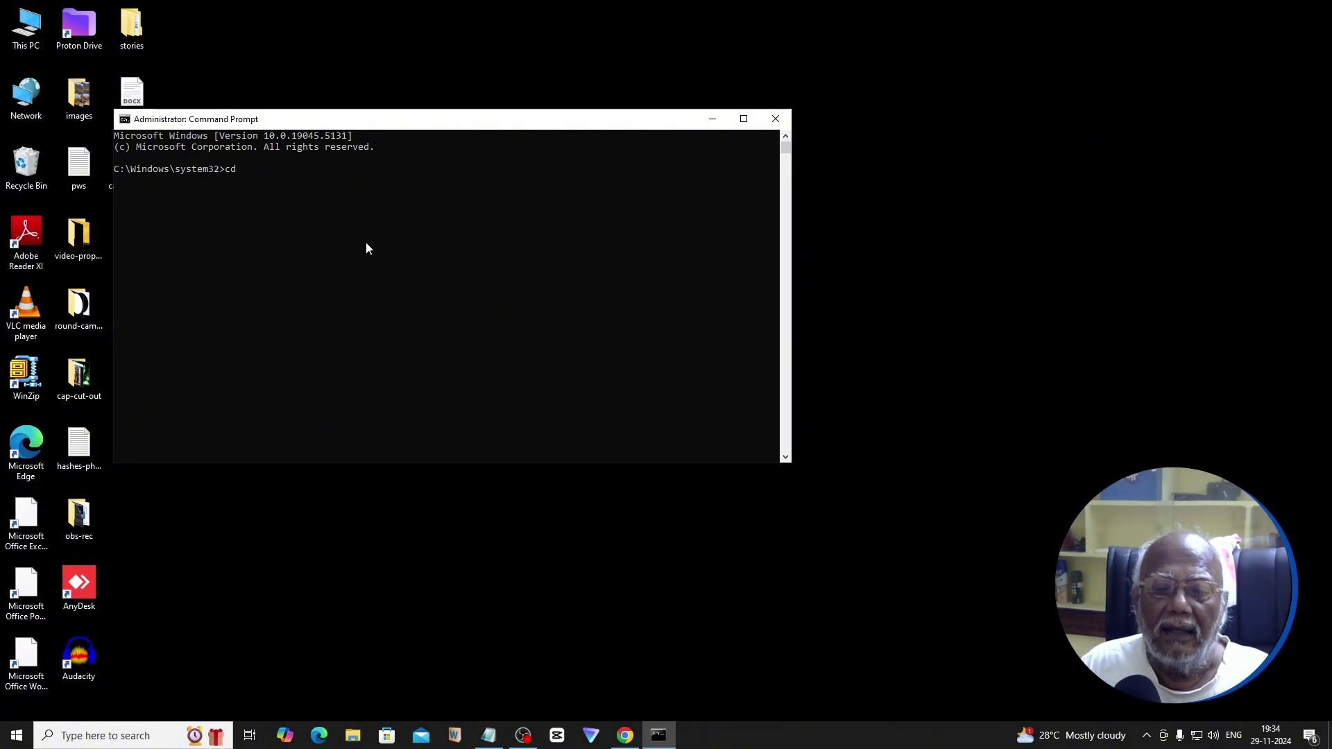
{"action": "double_click", "coordinate": [33, 28]}
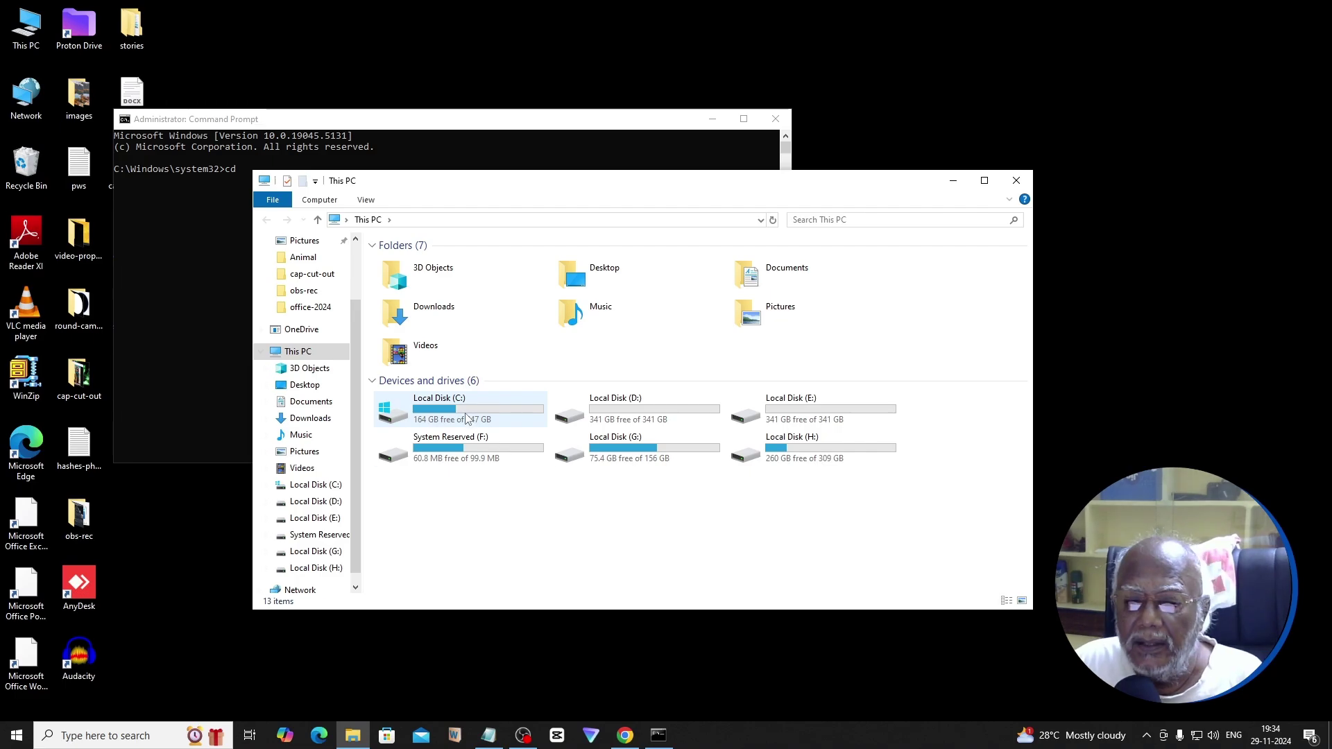
{"action": "left_click", "coordinate": [468, 418]}
{"action": "double_click", "coordinate": [468, 418]}
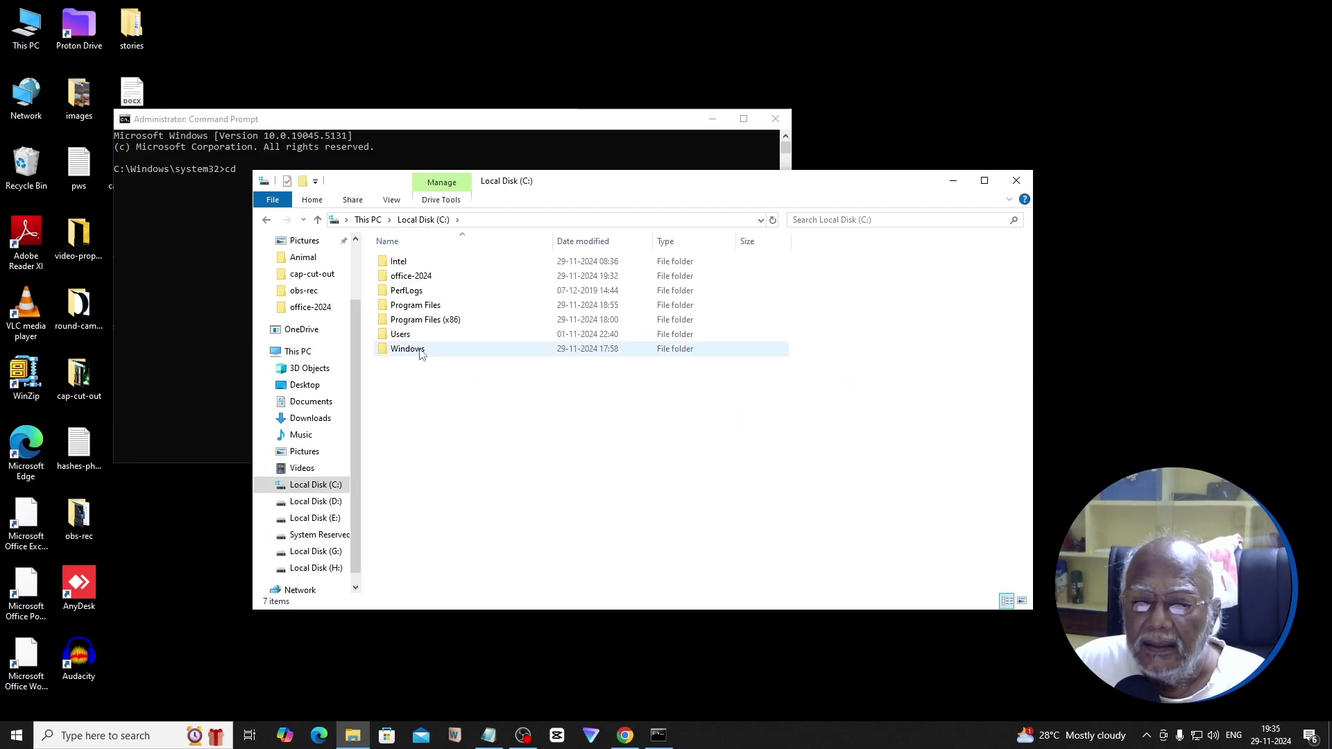
{"action": "double_click", "coordinate": [416, 276]}
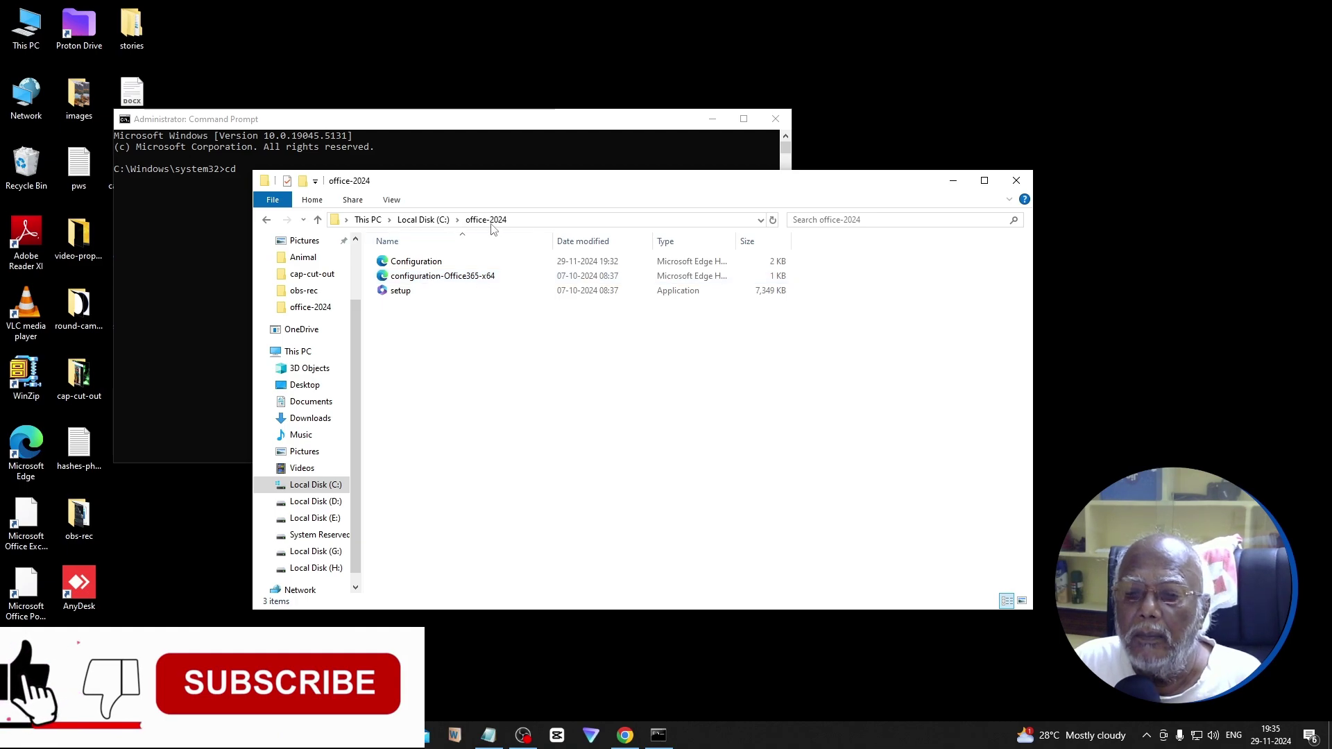
{"action": "left_click", "coordinate": [449, 219]}
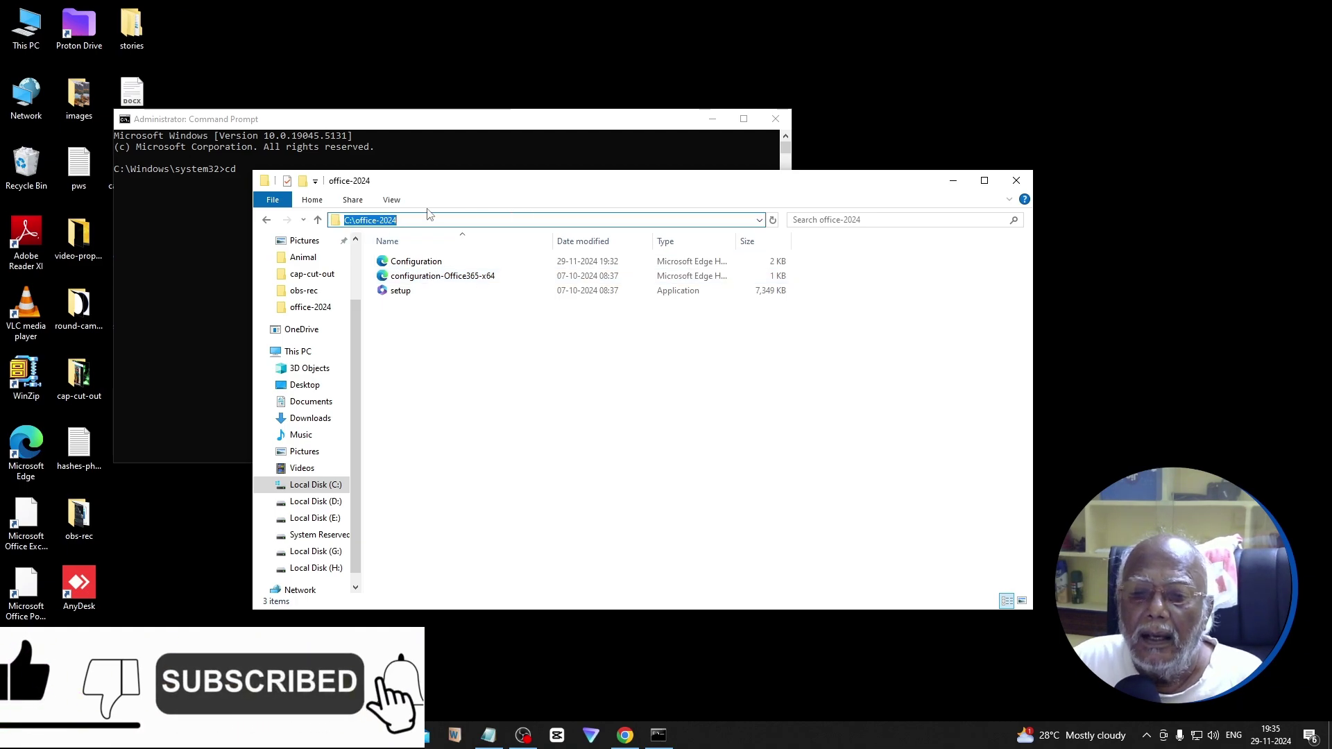
{"action": "right_click", "coordinate": [378, 219]}
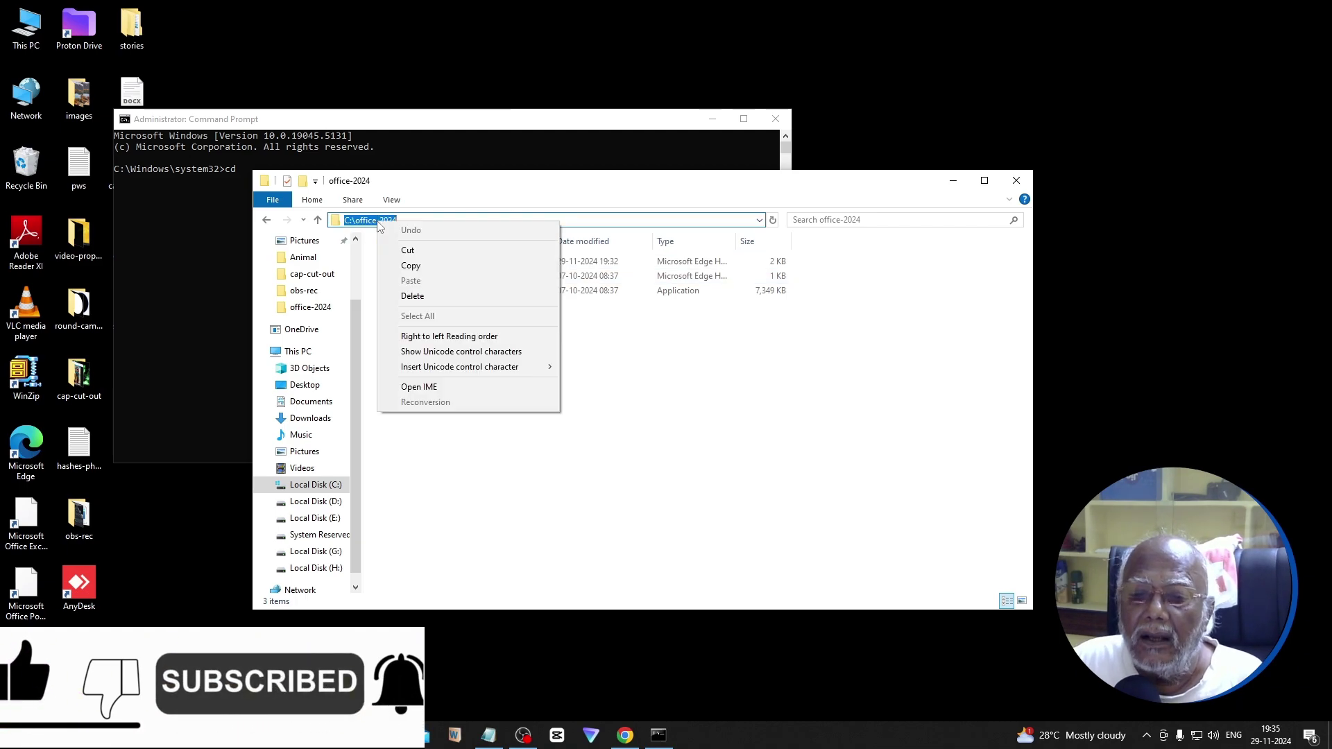
{"action": "left_click", "coordinate": [403, 265]}
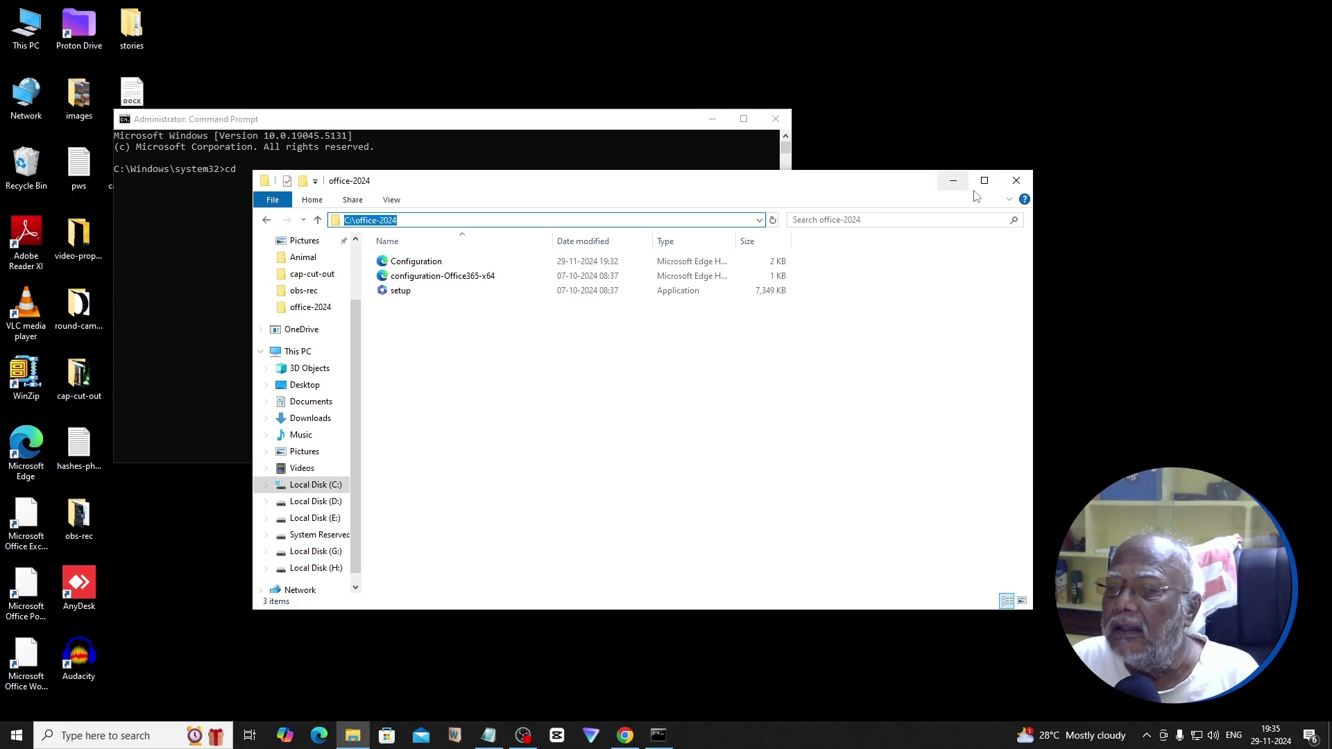
{"action": "left_click", "coordinate": [1016, 182]}
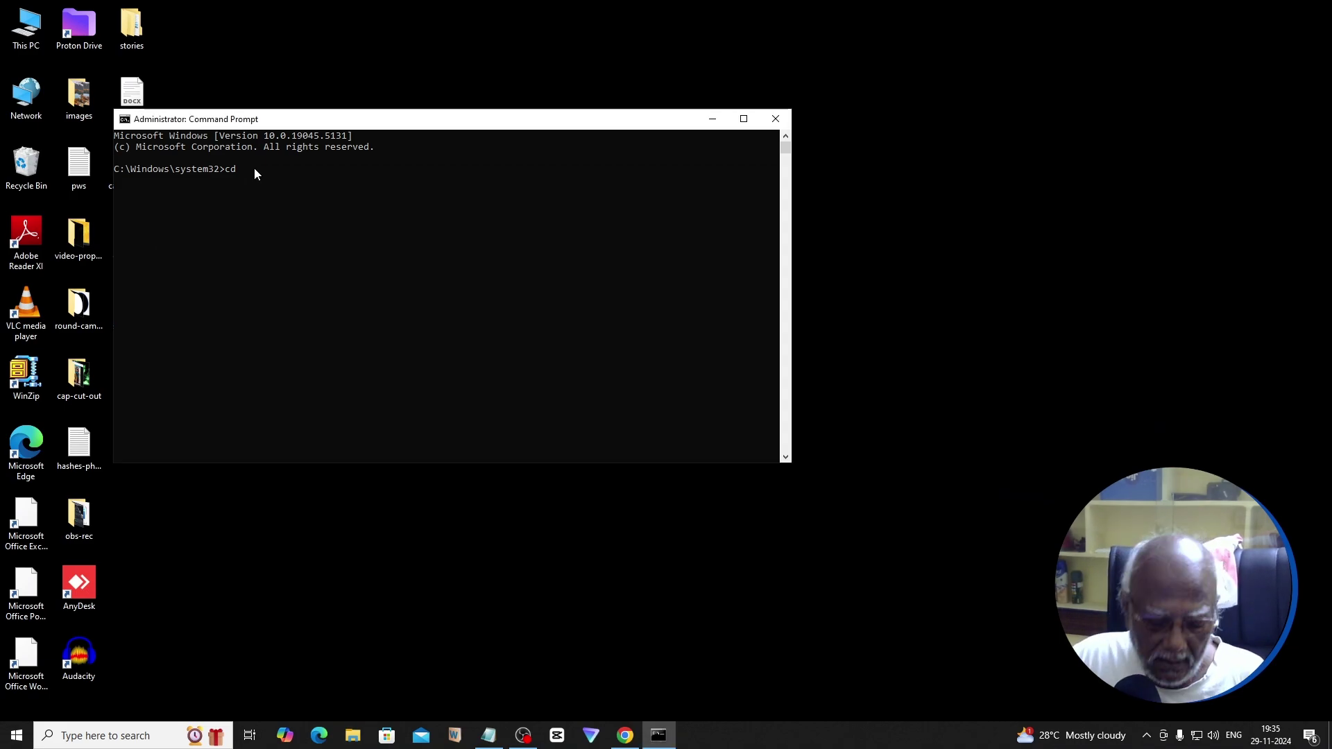
Change the directory to C:\office-2024 and install Office by running setup/configure configuration.xml, closing the installer once it is finished.
{"action": "type", "text": "C:\\office-2024"}
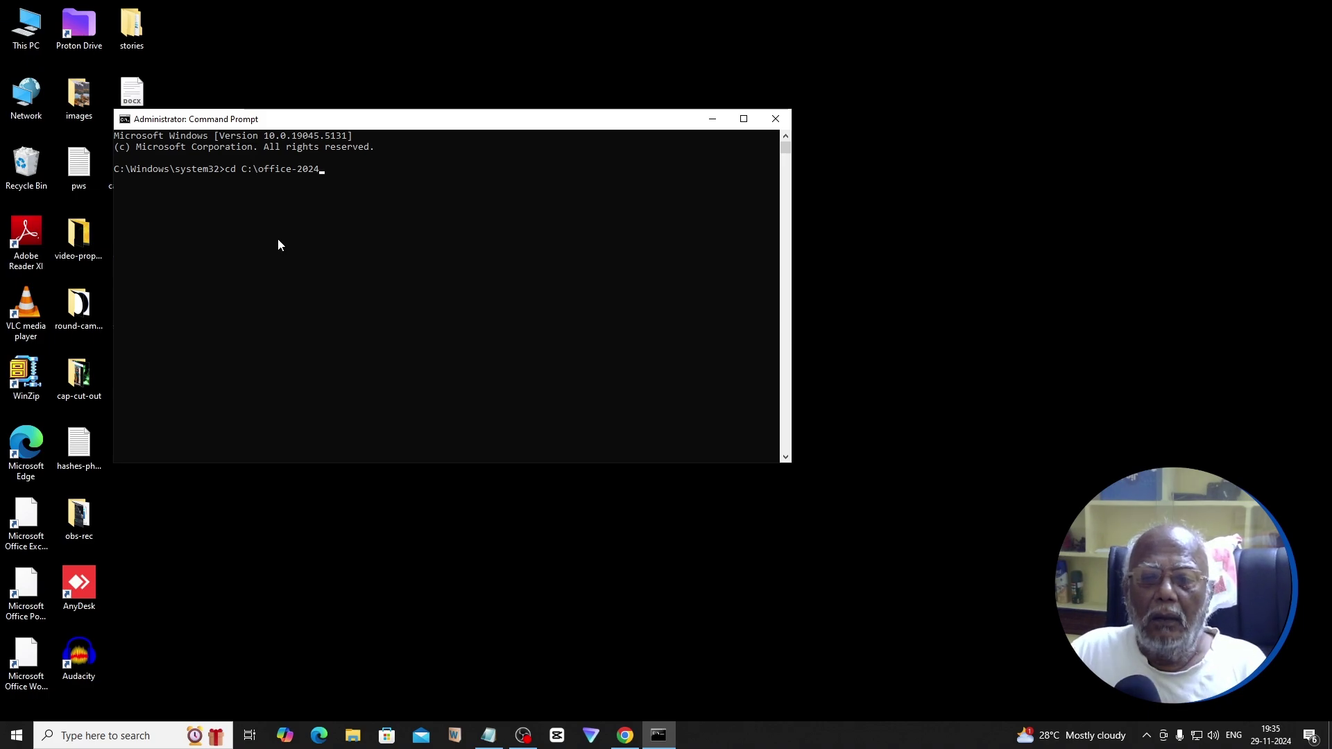
{"action": "key", "text": "Return"}
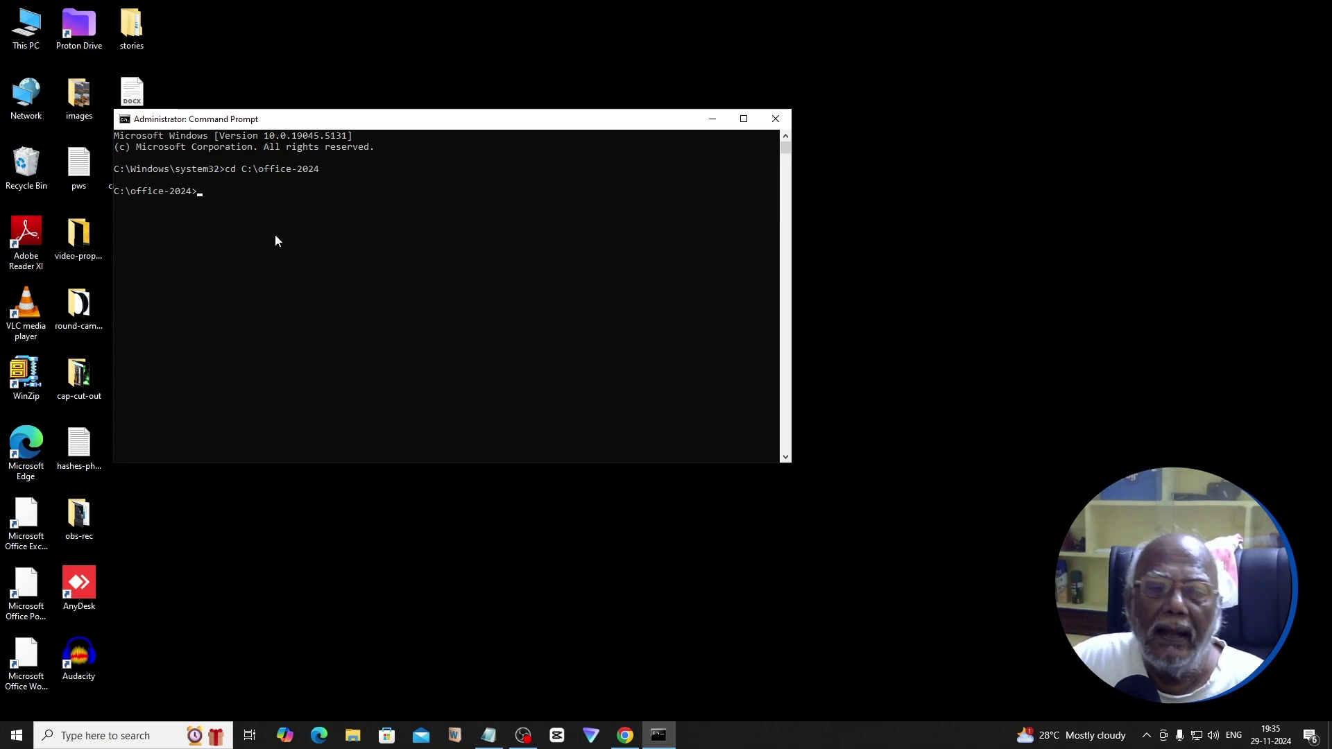
{"action": "right_click", "coordinate": [223, 192]}
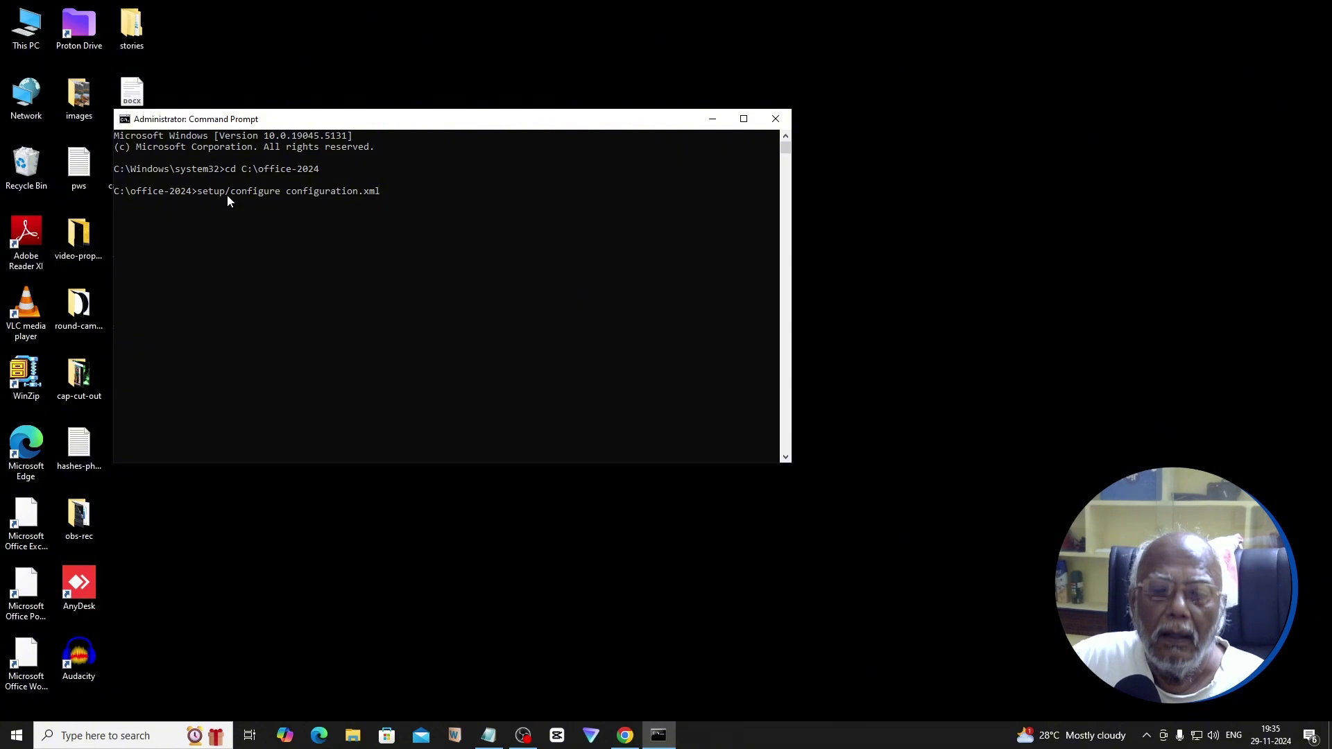
{"action": "key", "text": "Return"}
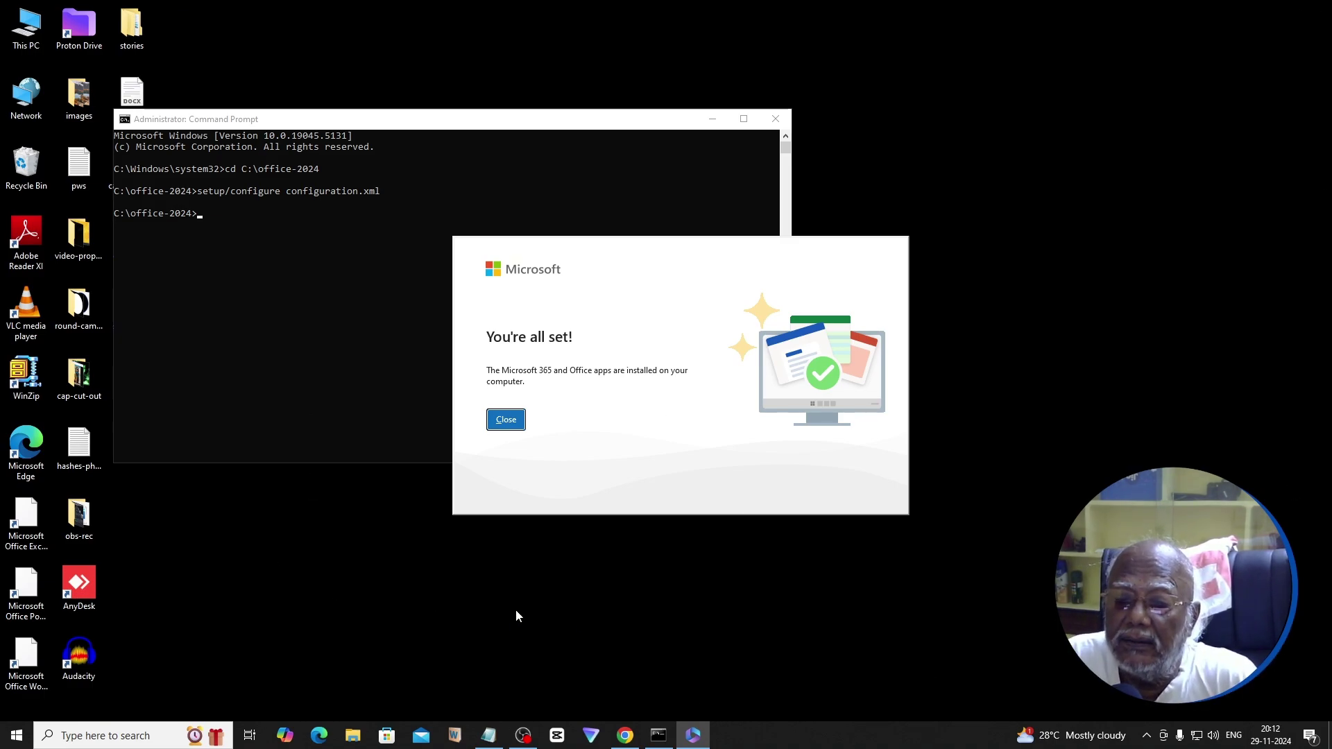
{"action": "left_click", "coordinate": [505, 419]}
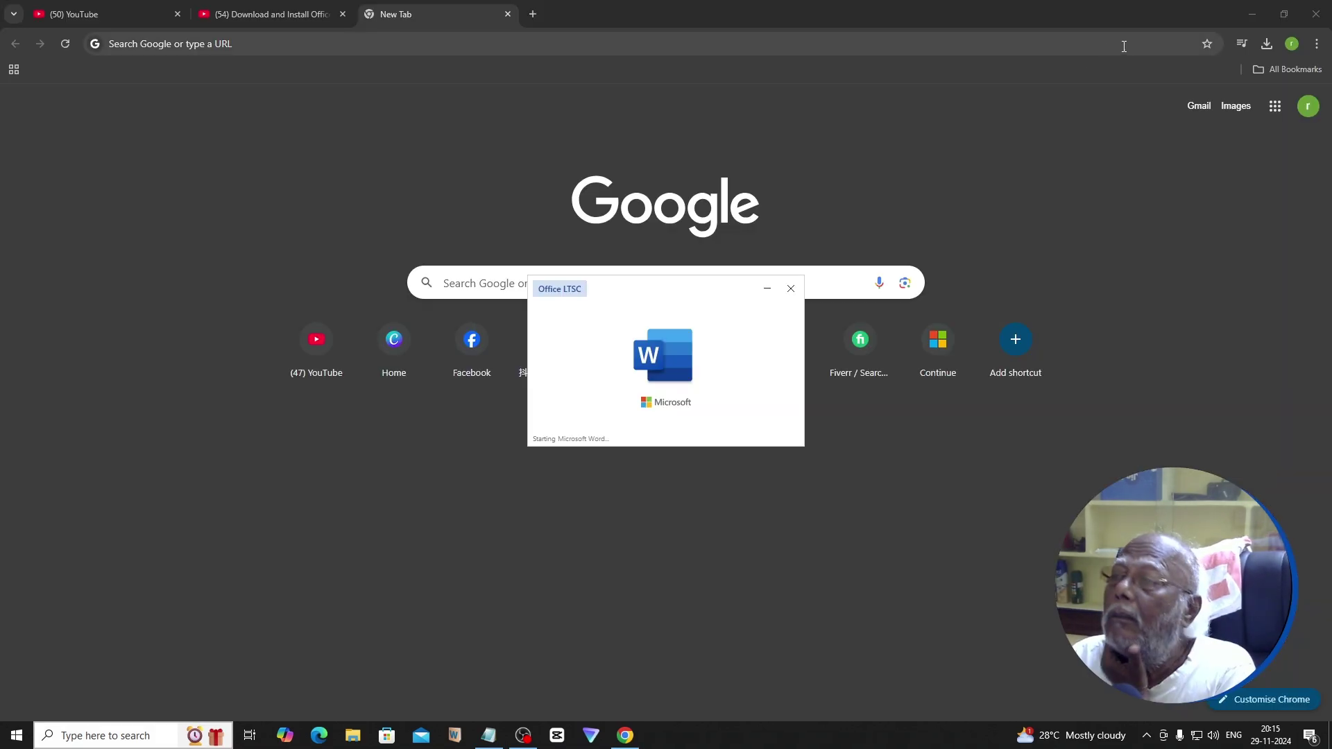
Switch to Microsoft Word, open a blank document to check the installed program, and close it.
{"action": "left_click", "coordinate": [1252, 15]}
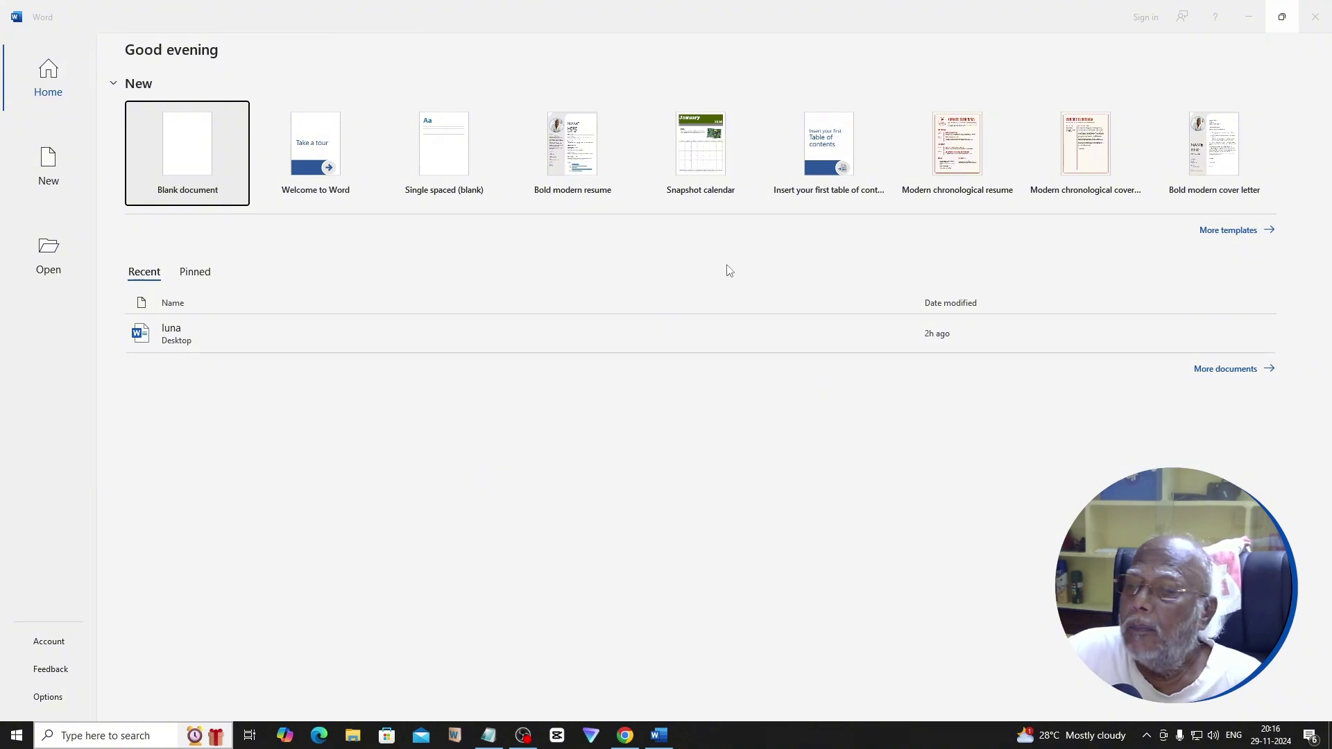
{"action": "left_click", "coordinate": [205, 171]}
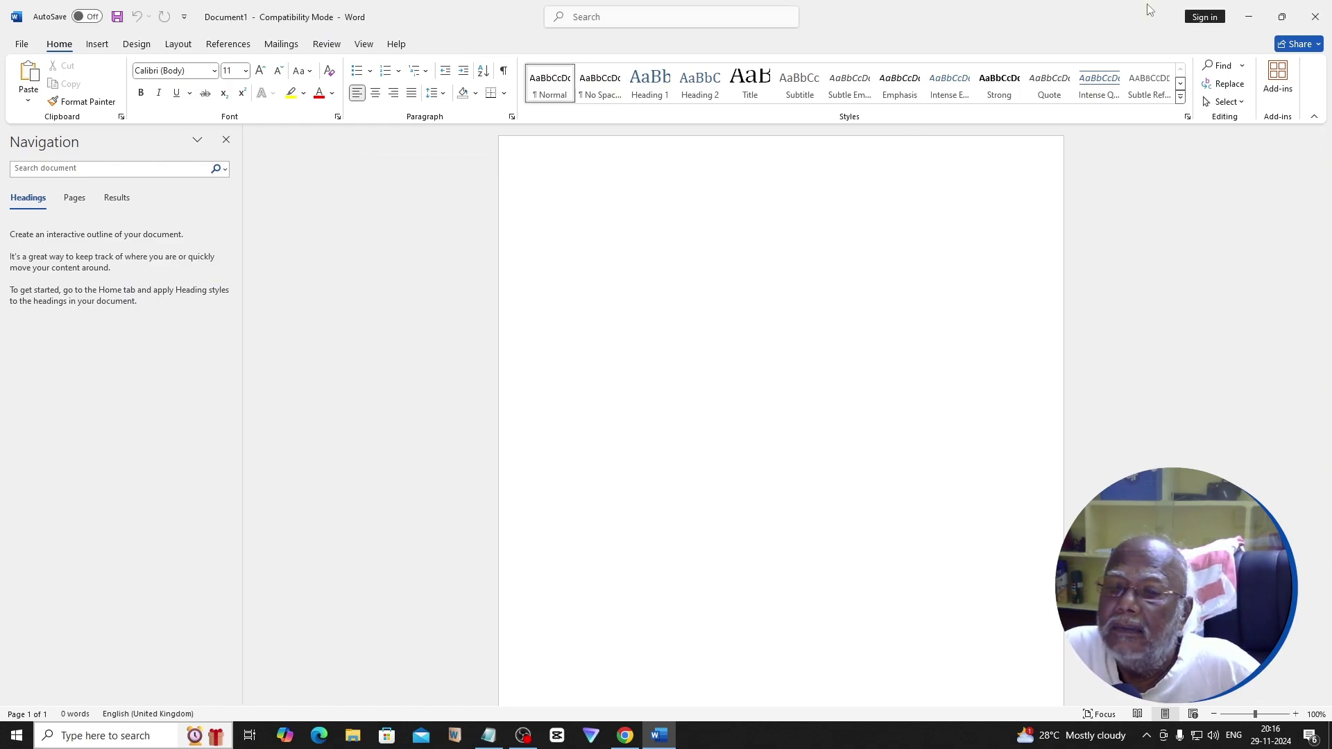
{"action": "left_click", "coordinate": [1315, 17]}
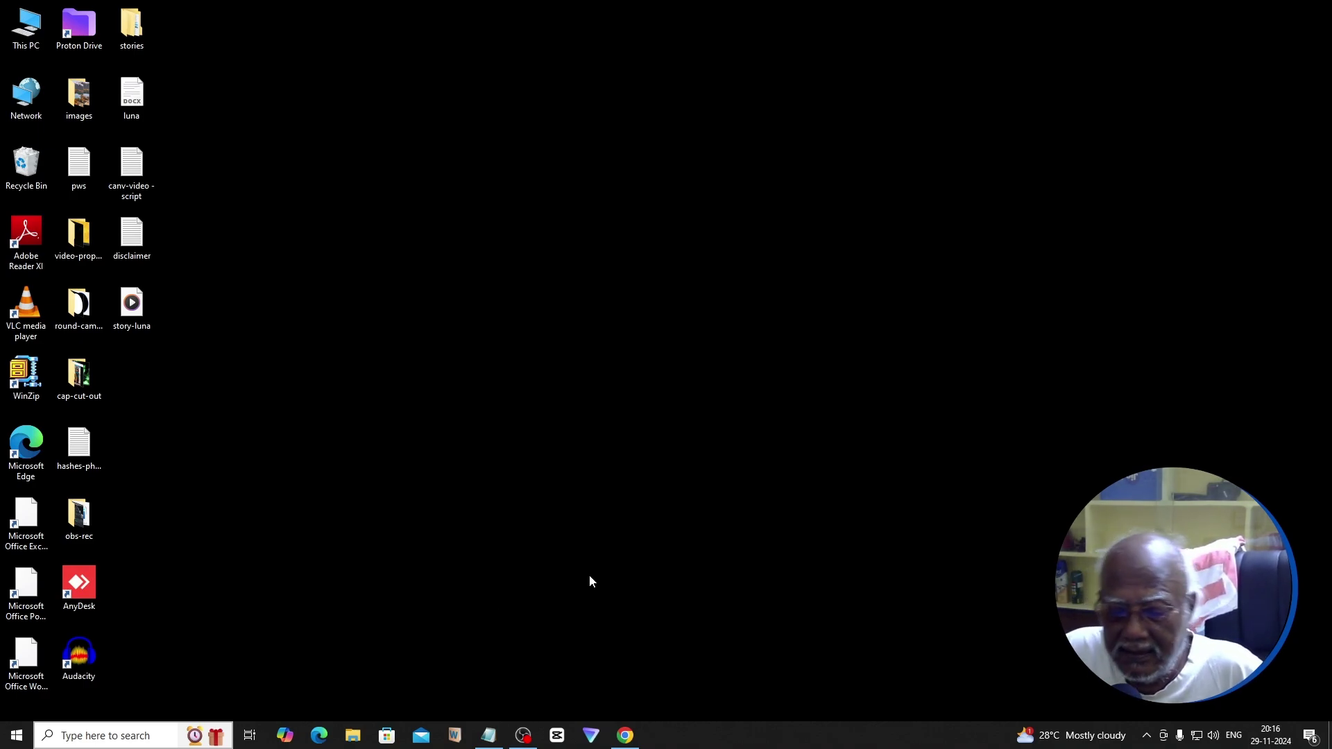
Switch to the Google Chrome window with the new tab.
{"action": "mouse_move", "coordinate": [628, 738]}
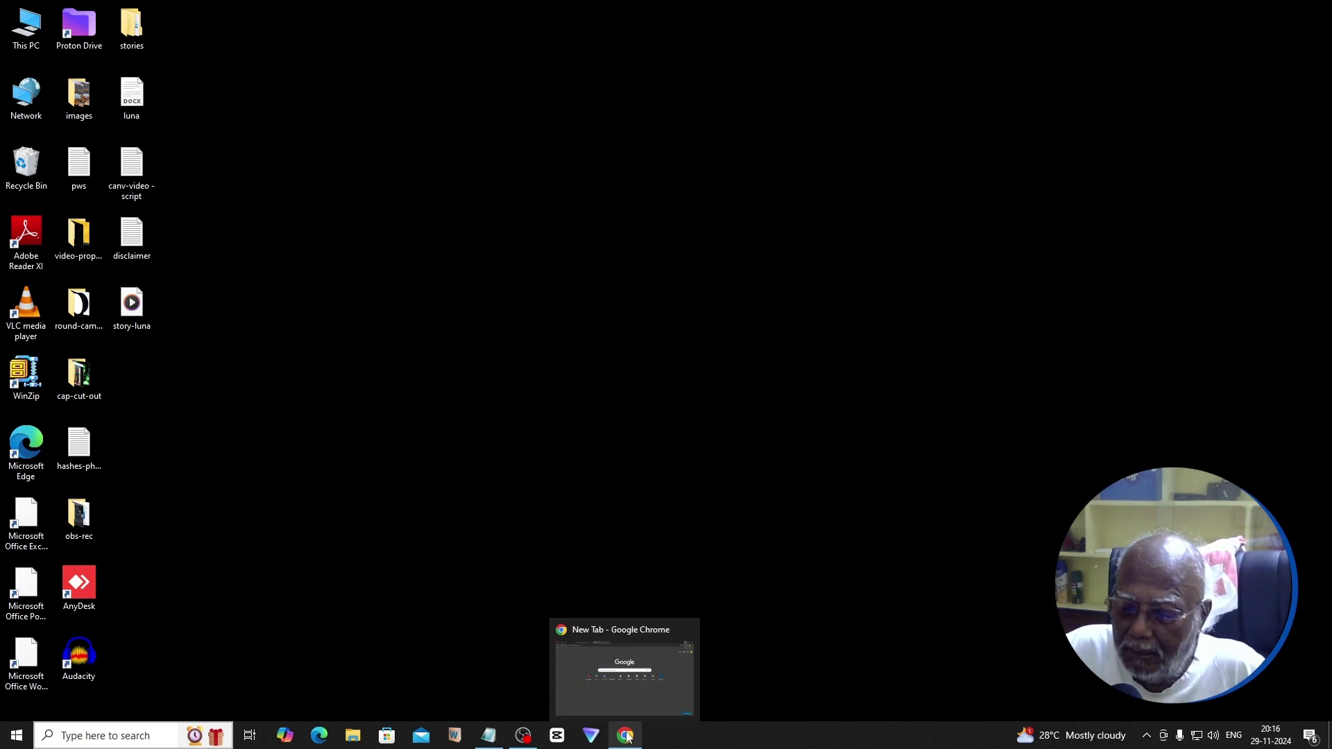
{"action": "left_click", "coordinate": [628, 737]}
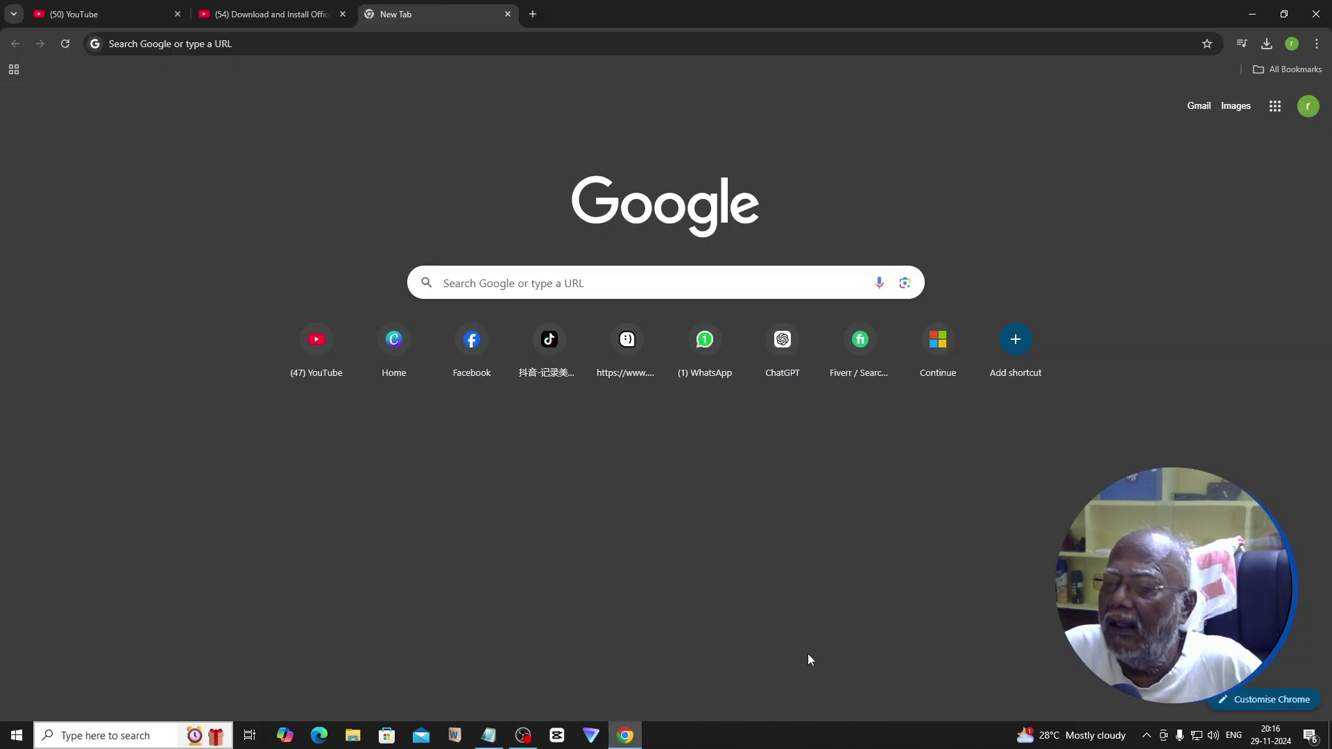